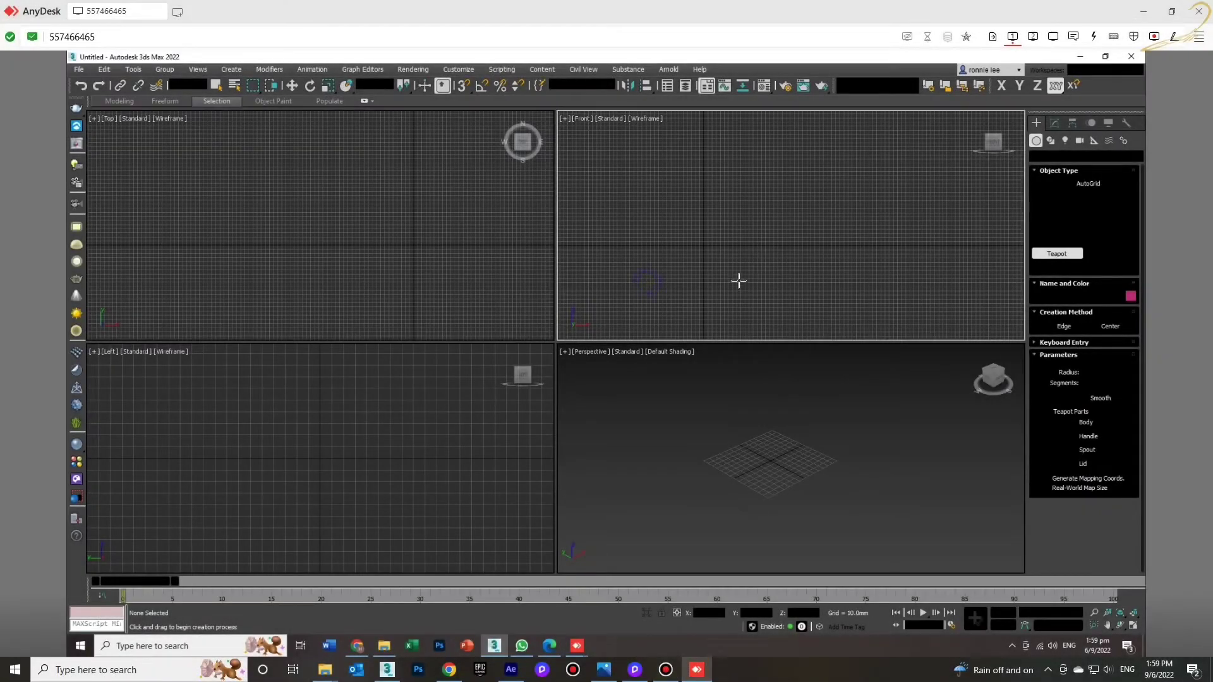
# Cancel teapot creation, activate the Front view, and cycle the command panel tabs back to Create
pyautogui.rightClick(739, 413)
pyautogui.rightClick(727, 249)
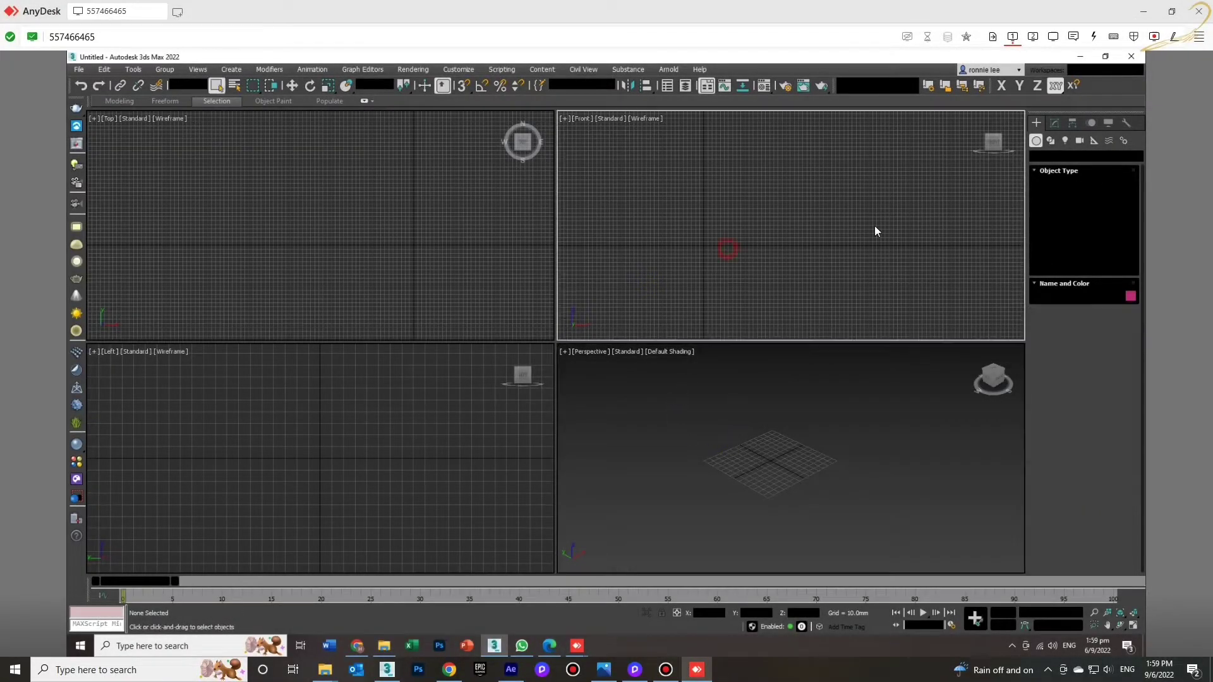
pyautogui.click(1043, 123)
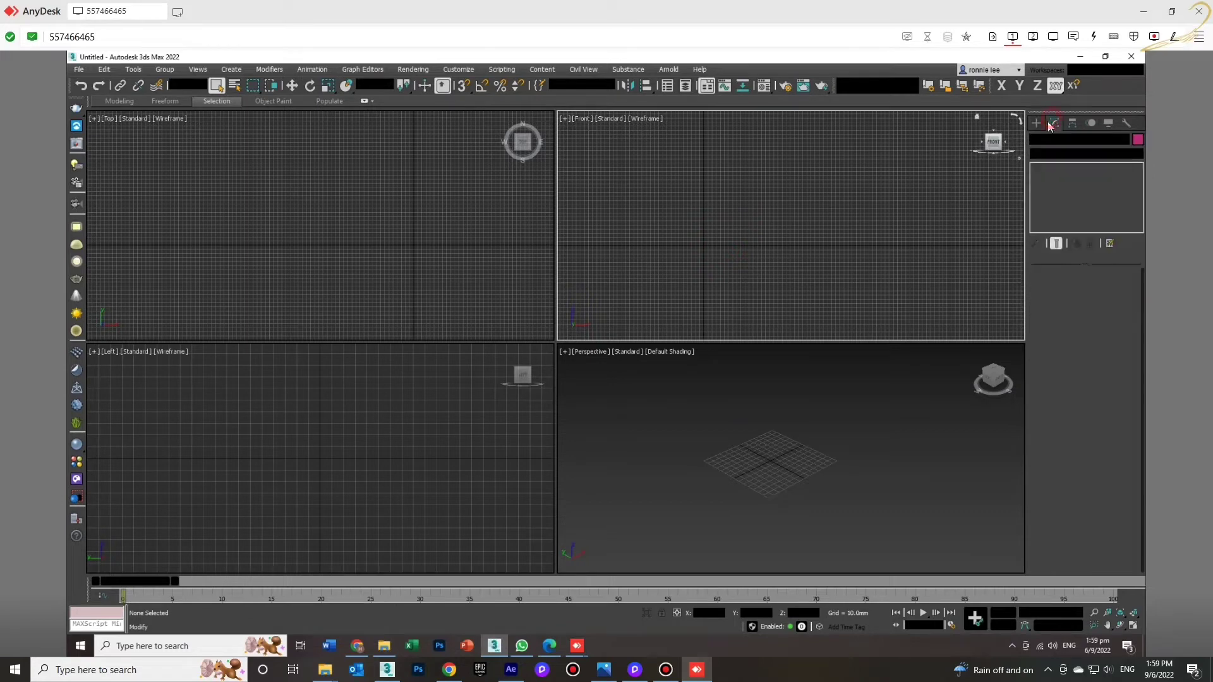
pyautogui.click(1072, 123)
pyautogui.click(1091, 123)
pyautogui.click(1107, 123)
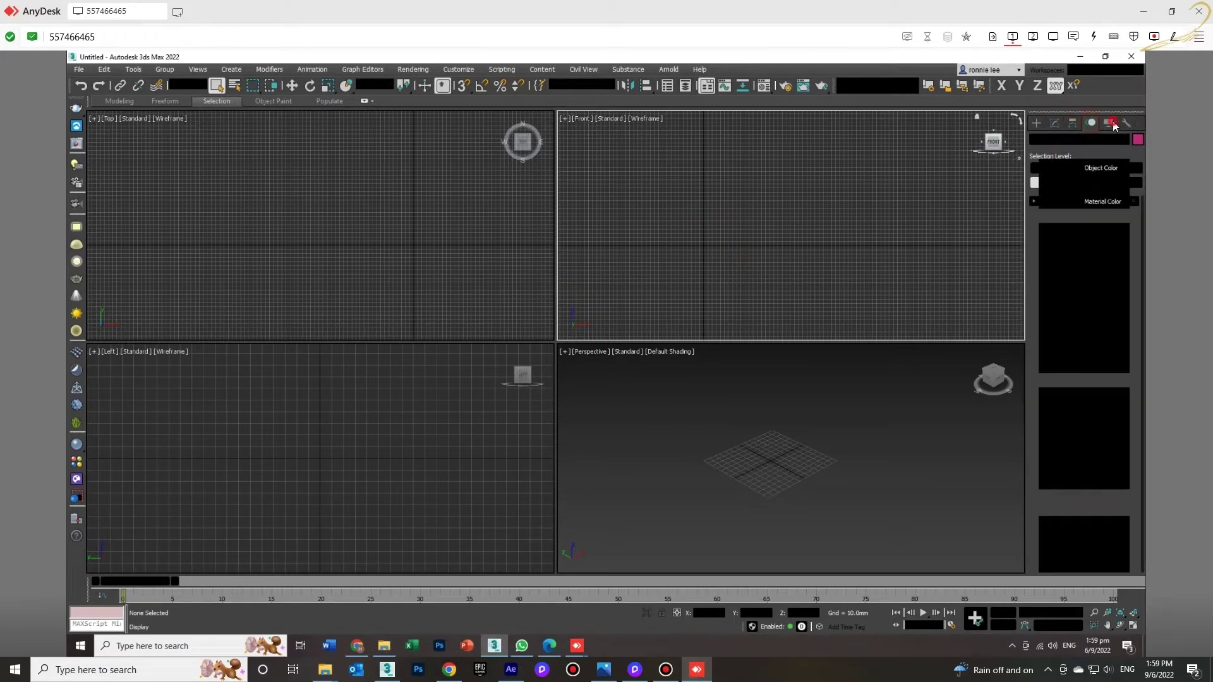
pyautogui.click(1124, 126)
pyautogui.click(1036, 123)
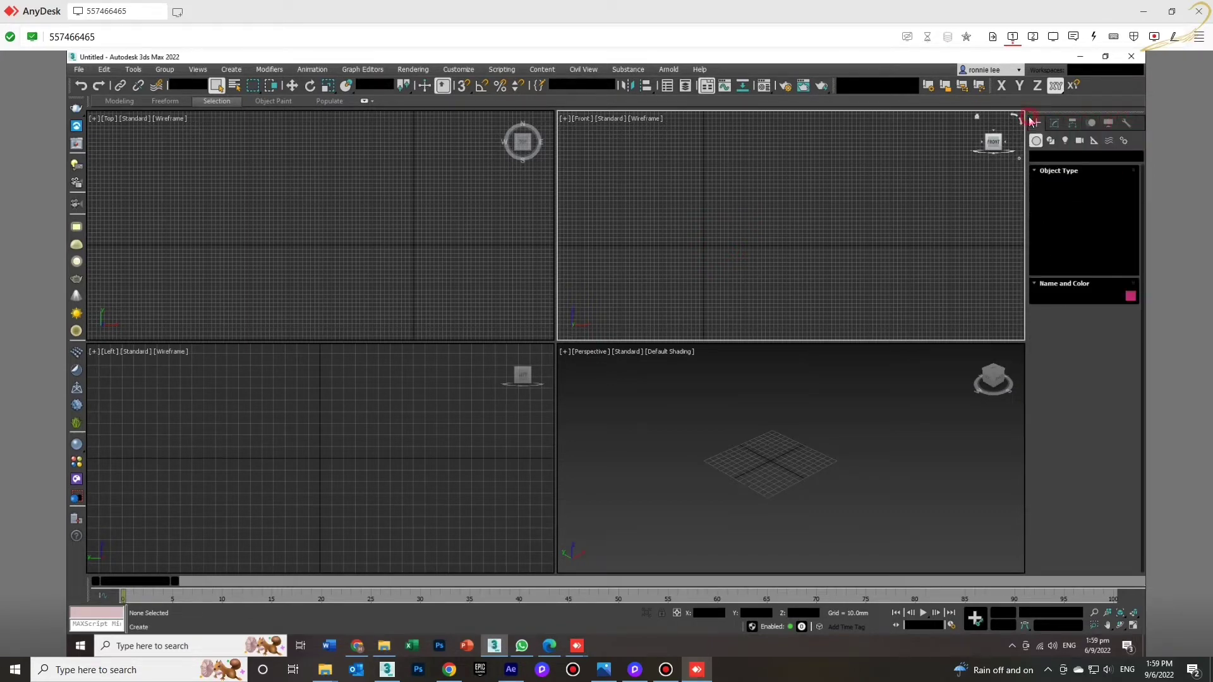
# Draw a test box in the Front view, then cancel it and exit box creation mode
pyautogui.rightClick(765, 299)
pyautogui.click(782, 267)
pyautogui.moveTo(763, 211); pyautogui.dragTo(681, 300)
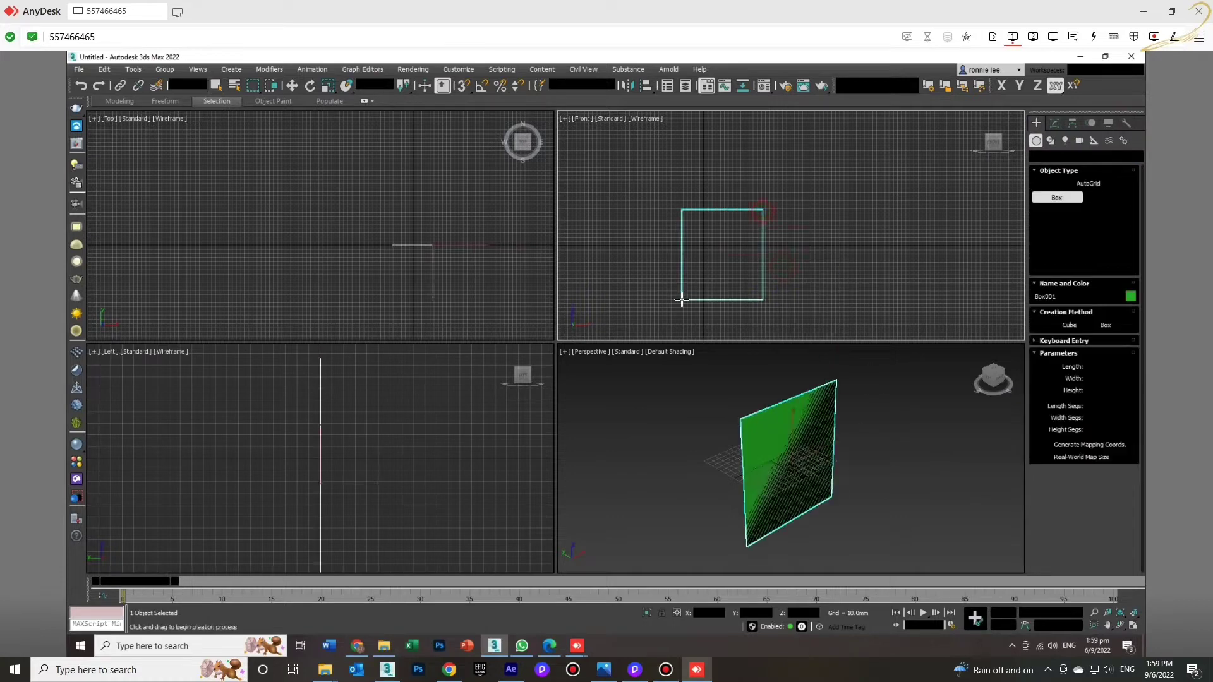
pyautogui.click(698, 280)
pyautogui.rightClick(699, 280)
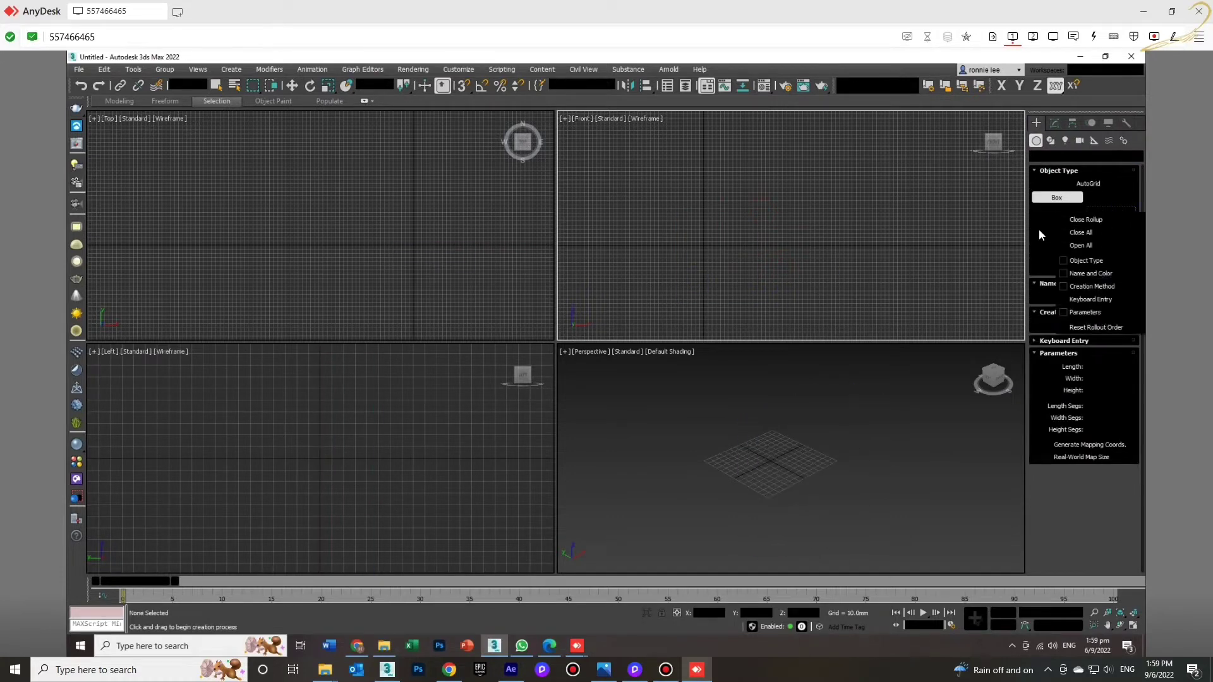
pyautogui.rightClick(807, 219)
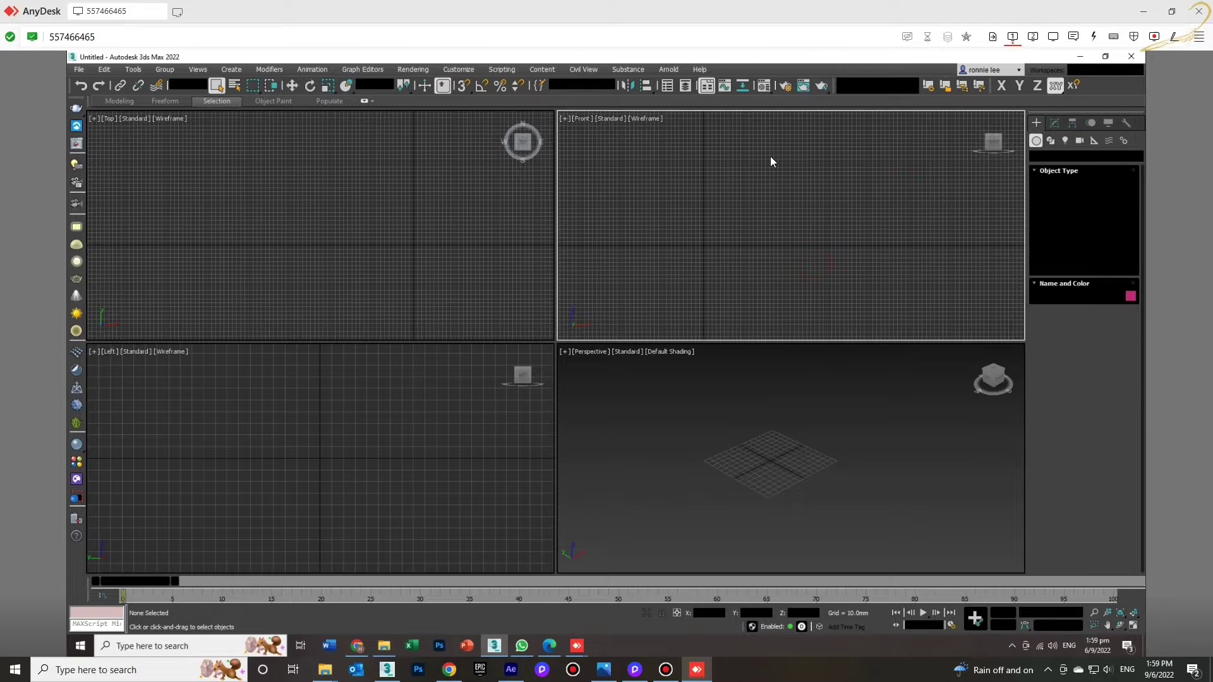
pyautogui.click(502, 70)
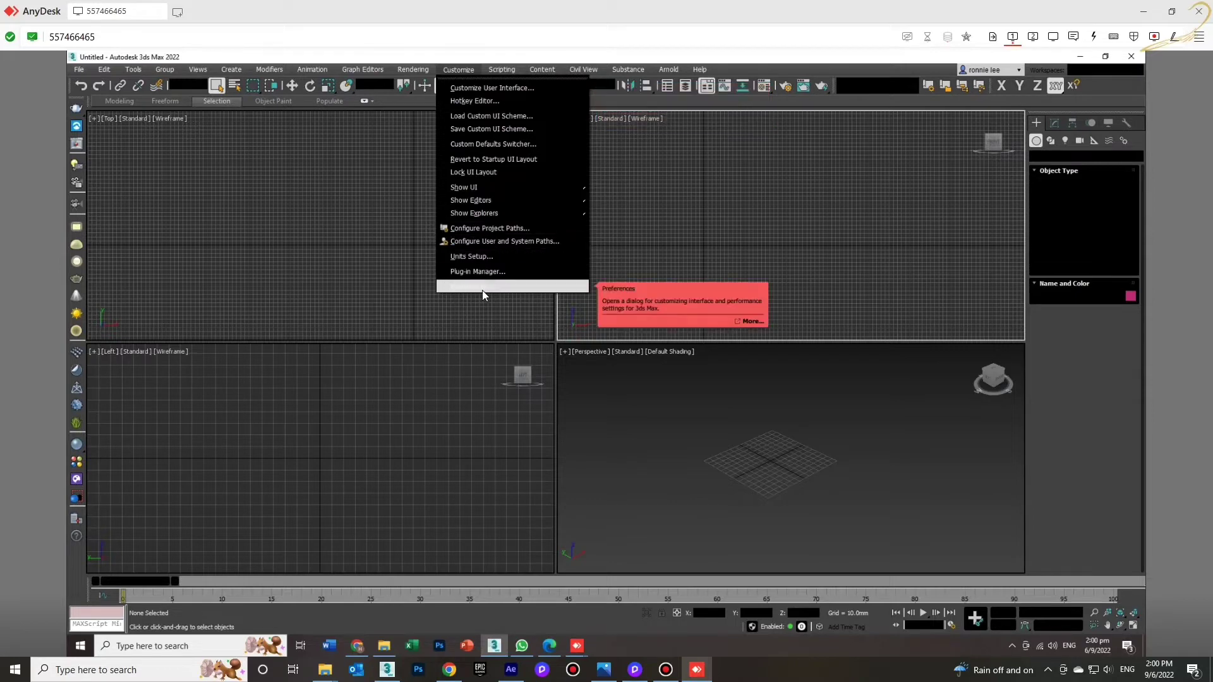
# Open Preferences, reposition the window, and go to the Viewports tab
pyautogui.click(481, 290)
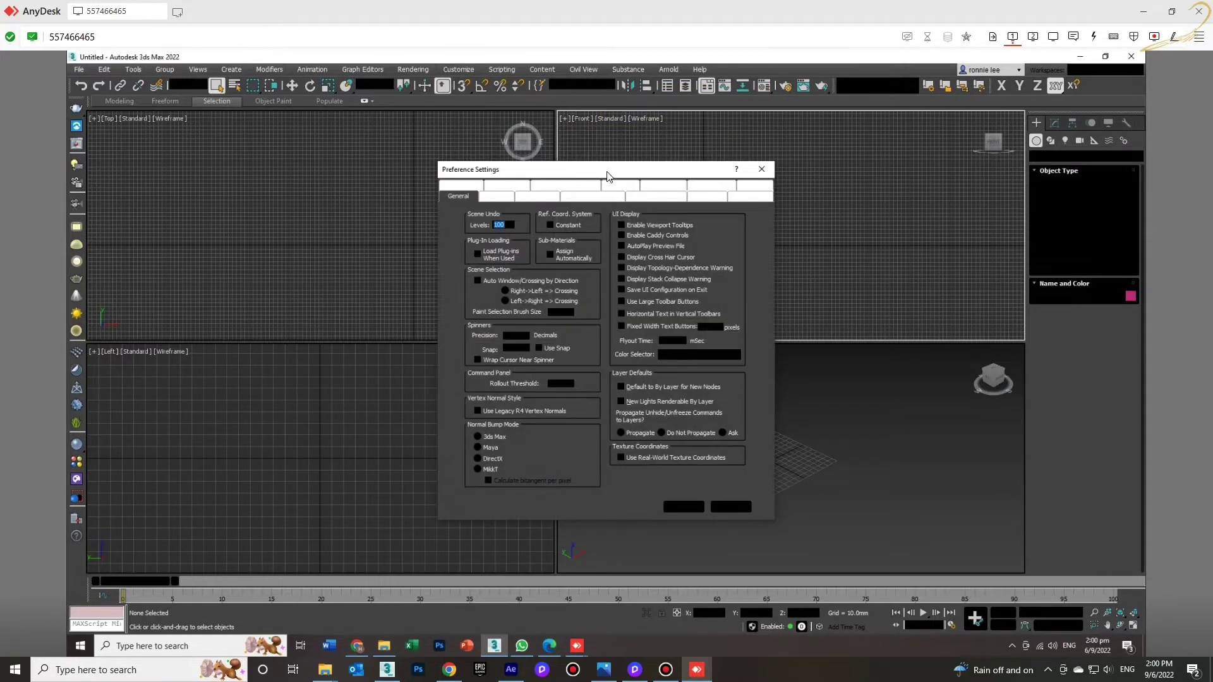
pyautogui.moveTo(531, 168); pyautogui.dragTo(571, 179)
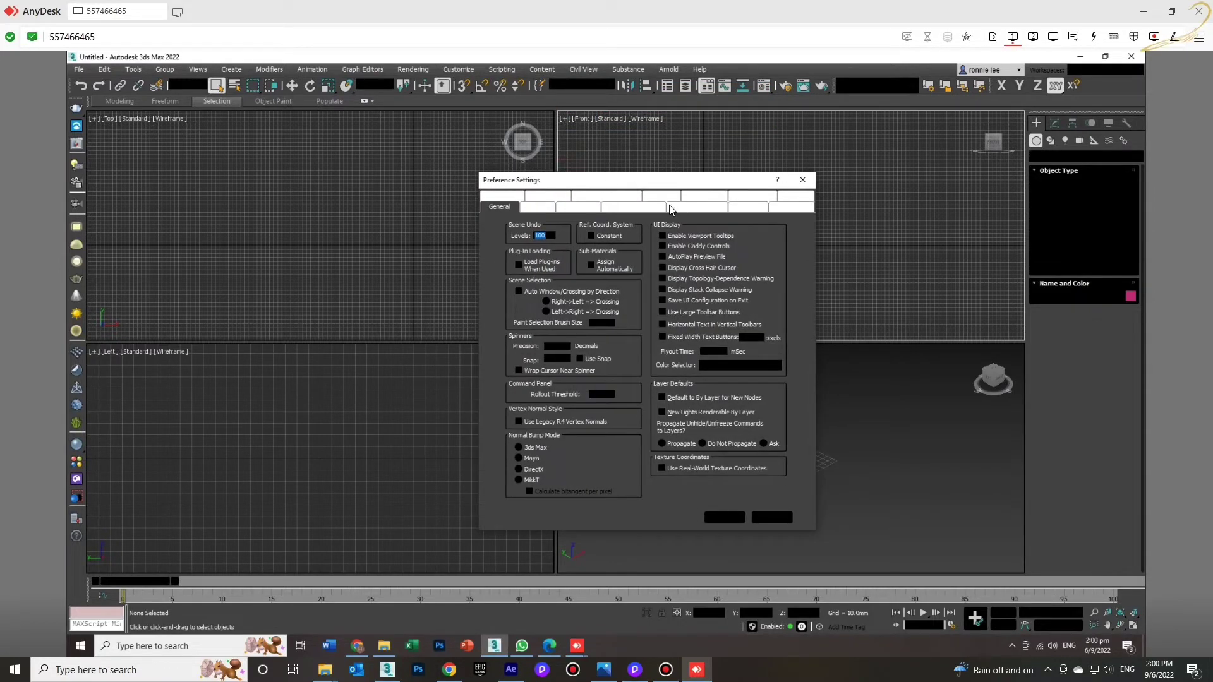
pyautogui.click(633, 208)
pyautogui.click(677, 208)
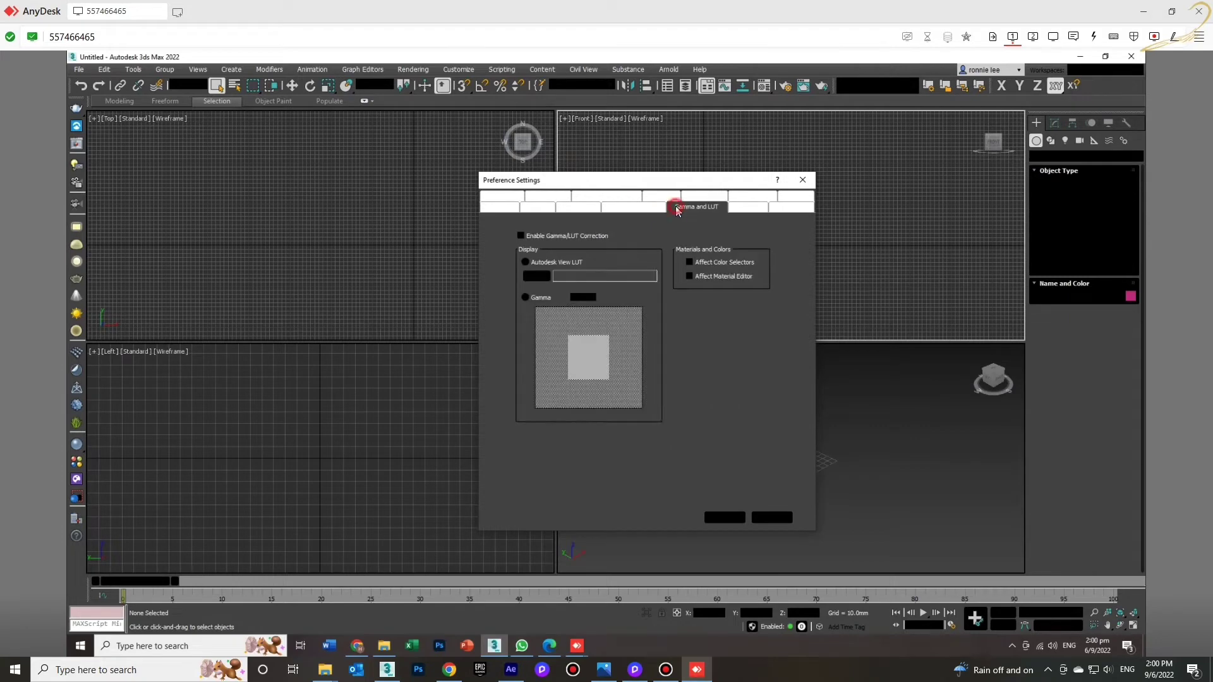
pyautogui.click(650, 210)
pyautogui.click(585, 208)
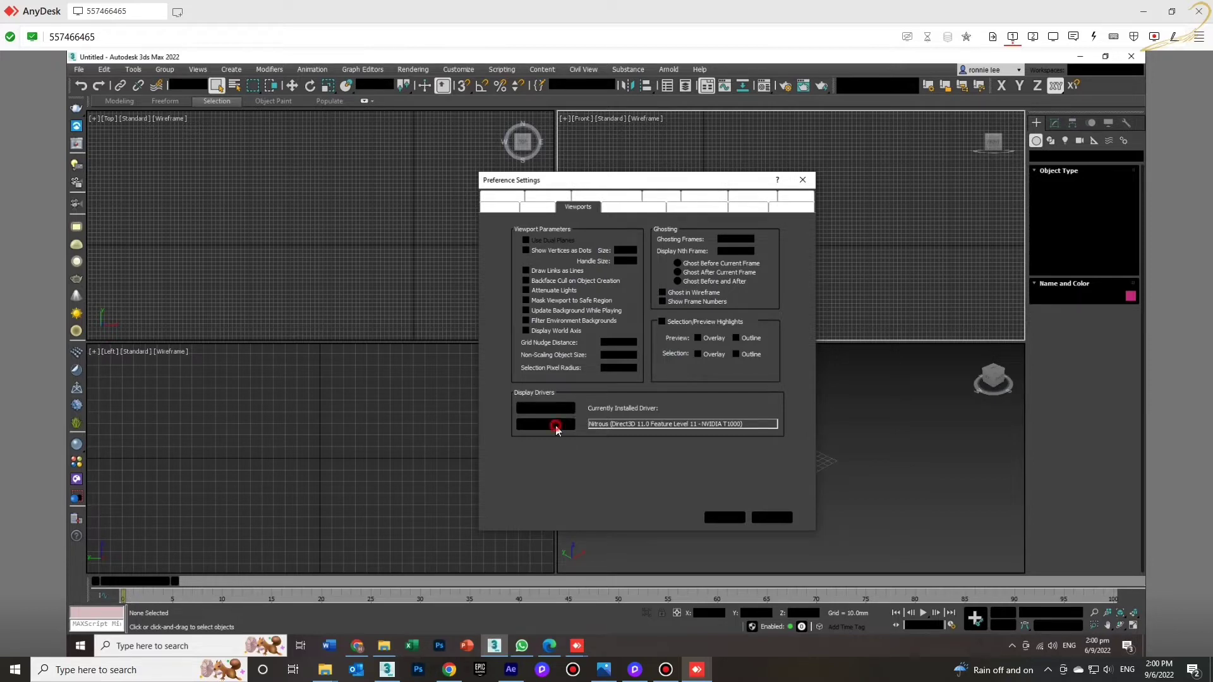
# Choose Nitrous Direct3D 9 as the display driver and acknowledge the restart notice
pyautogui.click(547, 408)
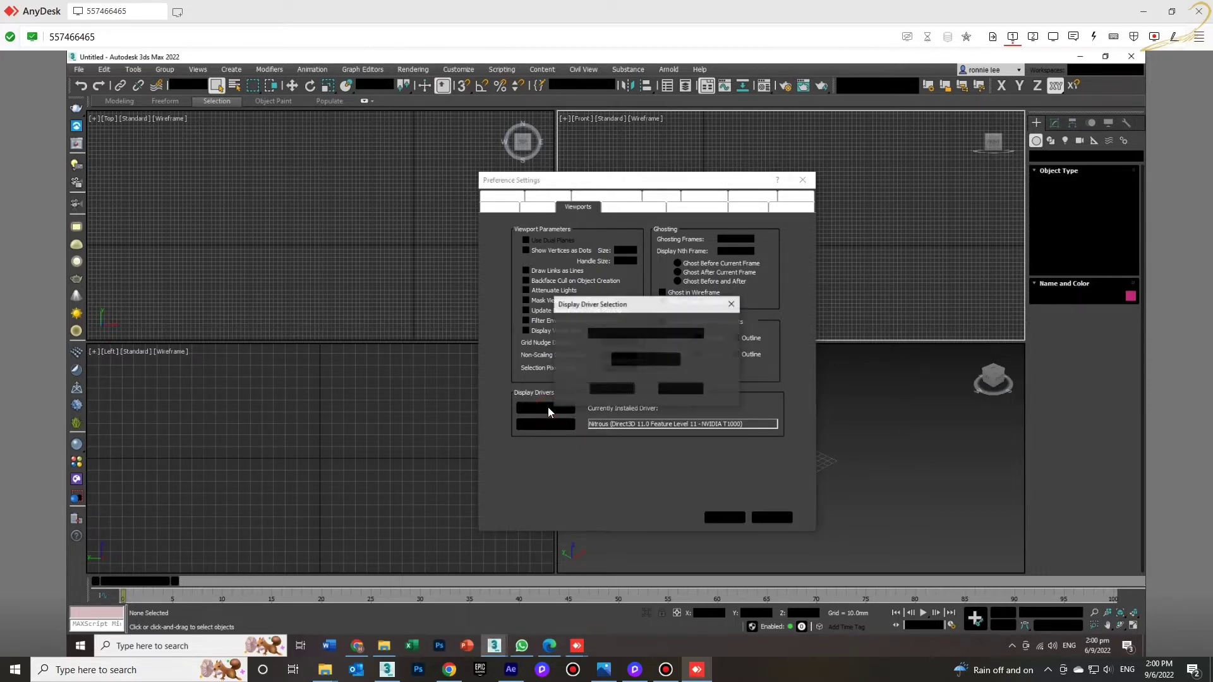
pyautogui.click(615, 335)
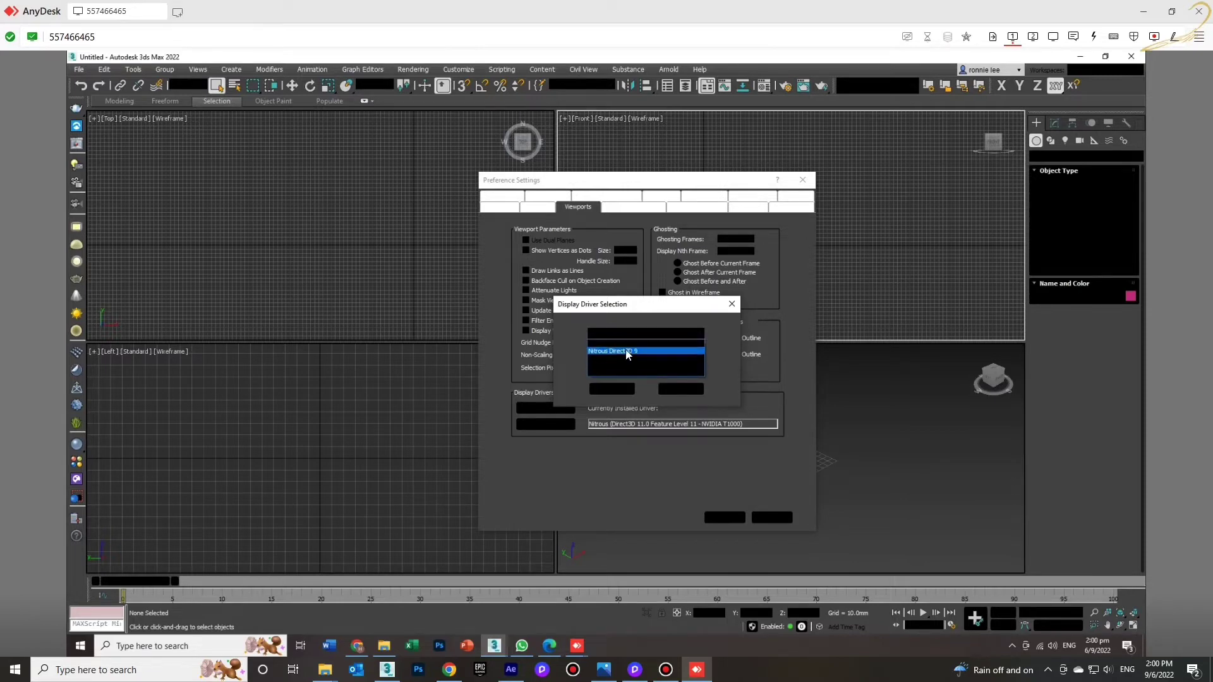
pyautogui.click(647, 349)
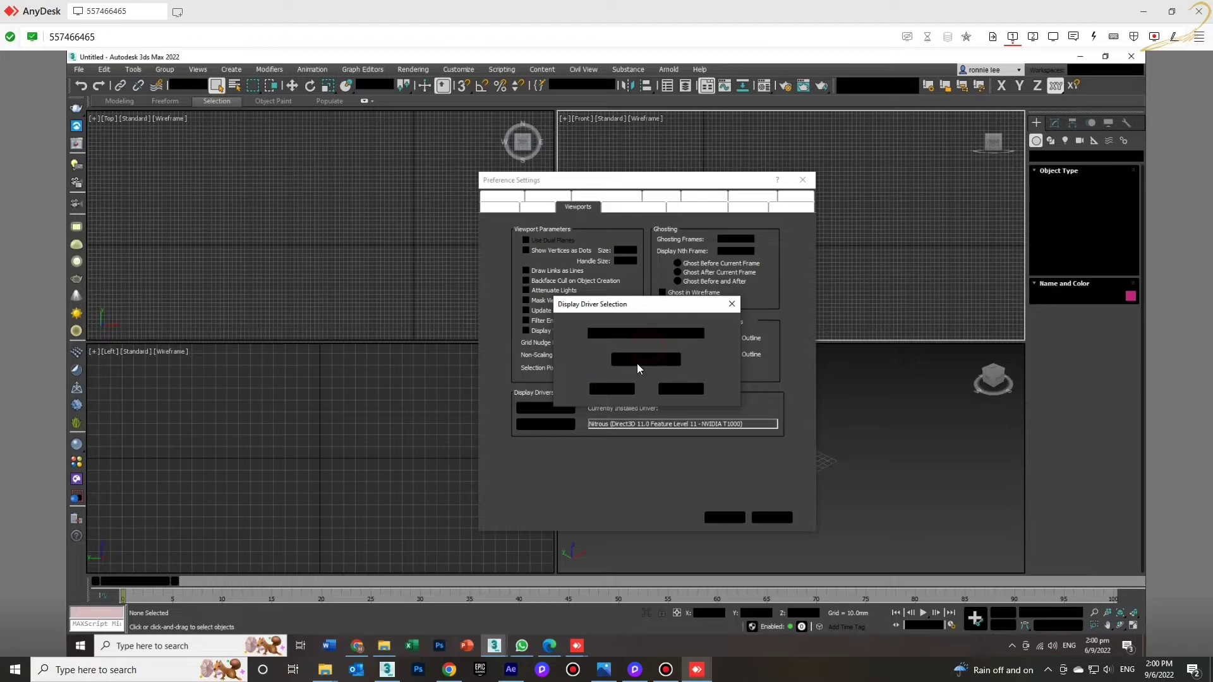
pyautogui.click(622, 388)
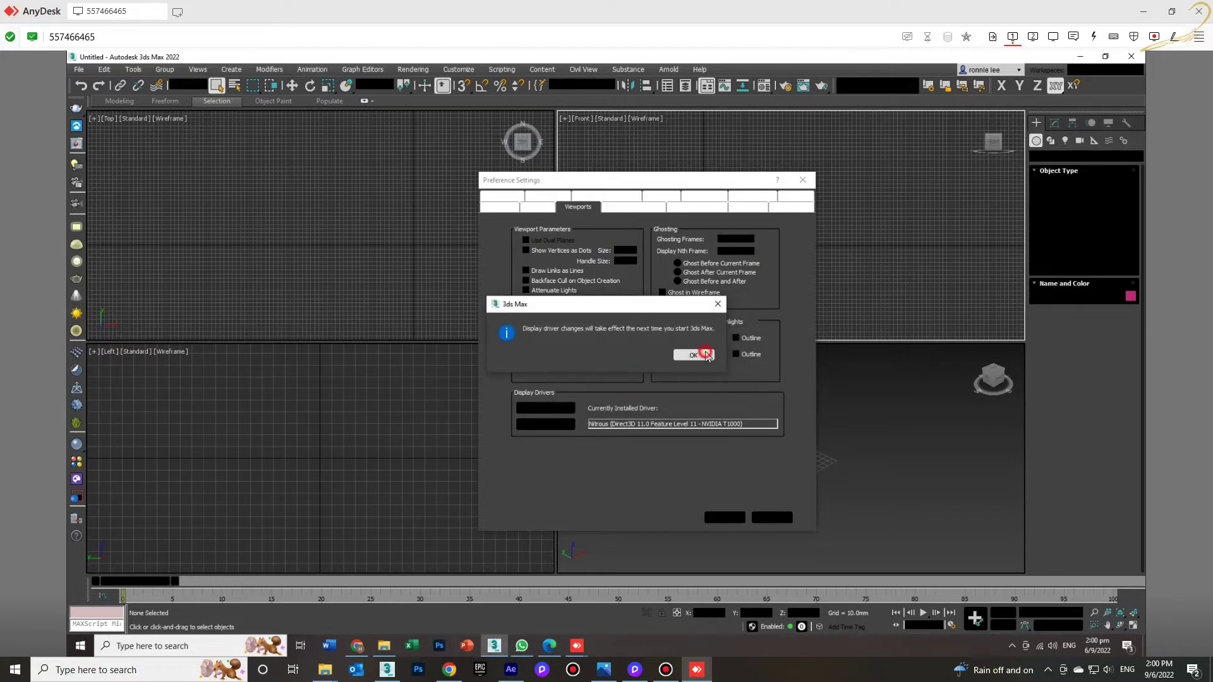
pyautogui.click(694, 355)
# Close Preferences keeping the changes, then quit 3ds Max
pyautogui.click(727, 517)
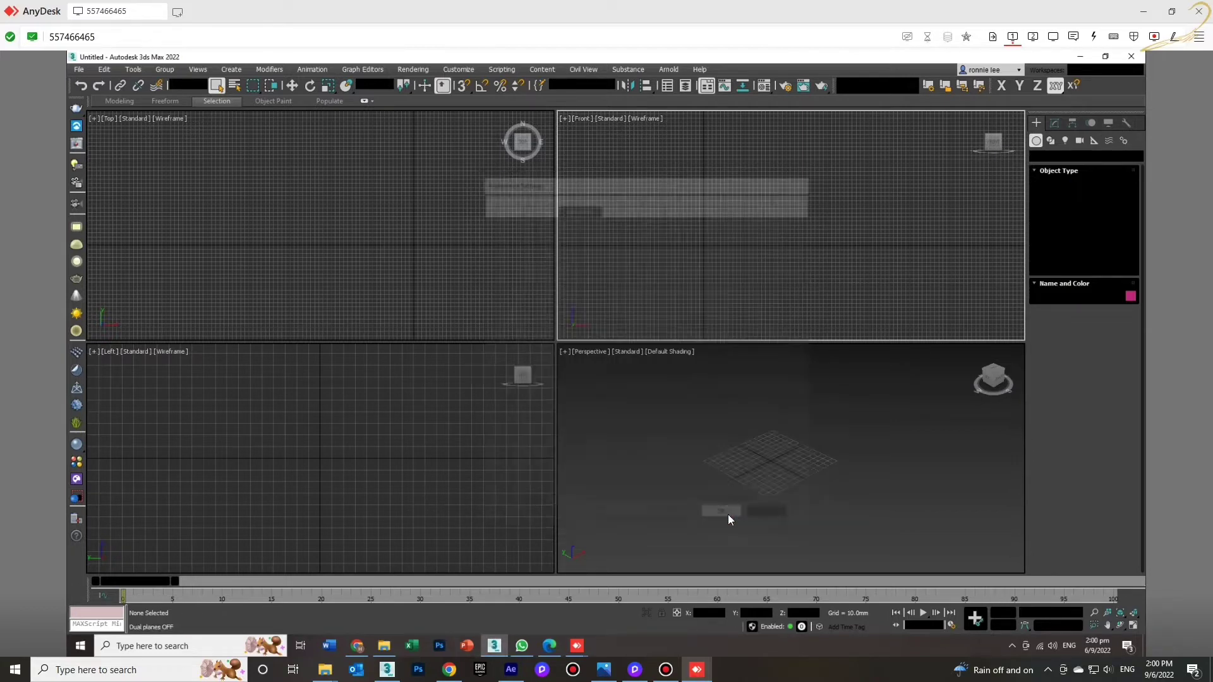
pyautogui.click(479, 228)
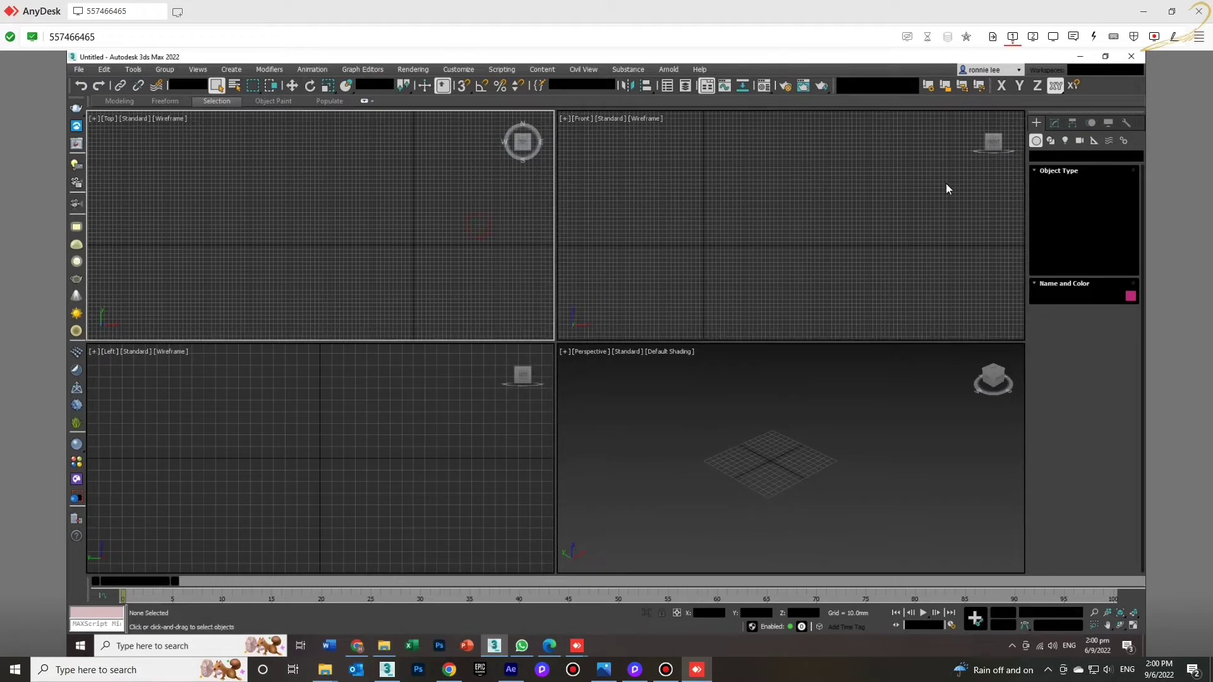
pyautogui.click(1133, 58)
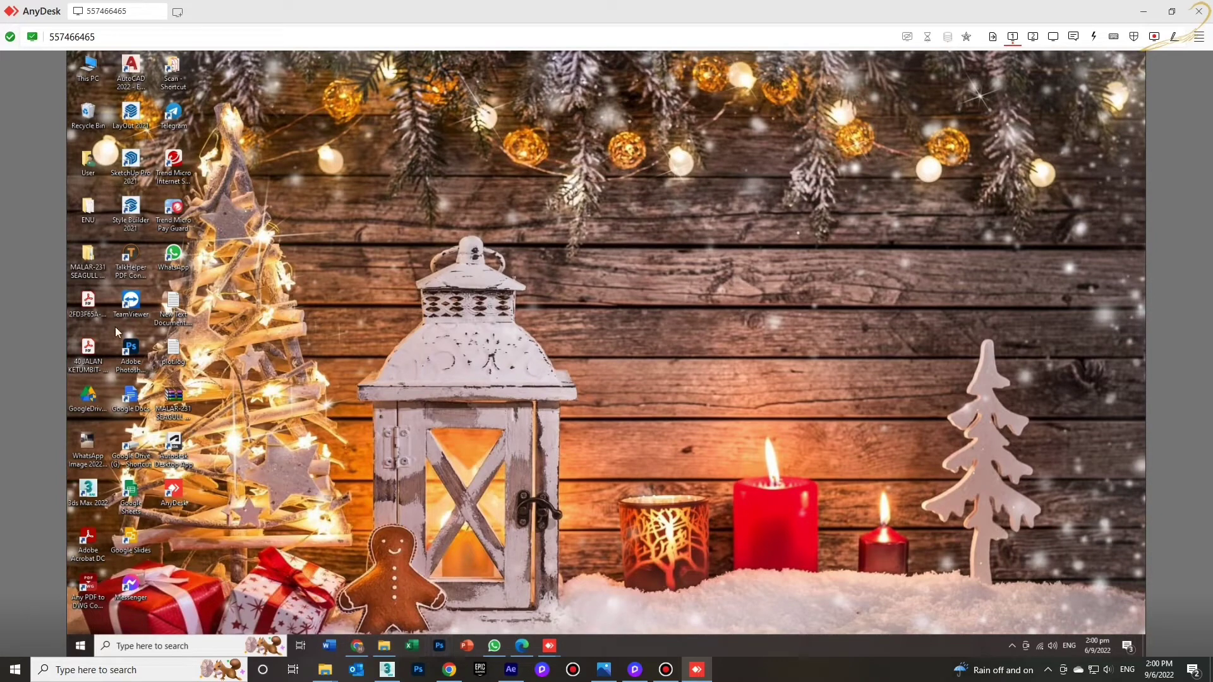
# Relaunch 3ds Max 2022 from the desktop icon and dismiss the Welcome Screen
pyautogui.doubleClick(89, 490)
pyautogui.rightClick(977, 240)
pyautogui.click(993, 269)
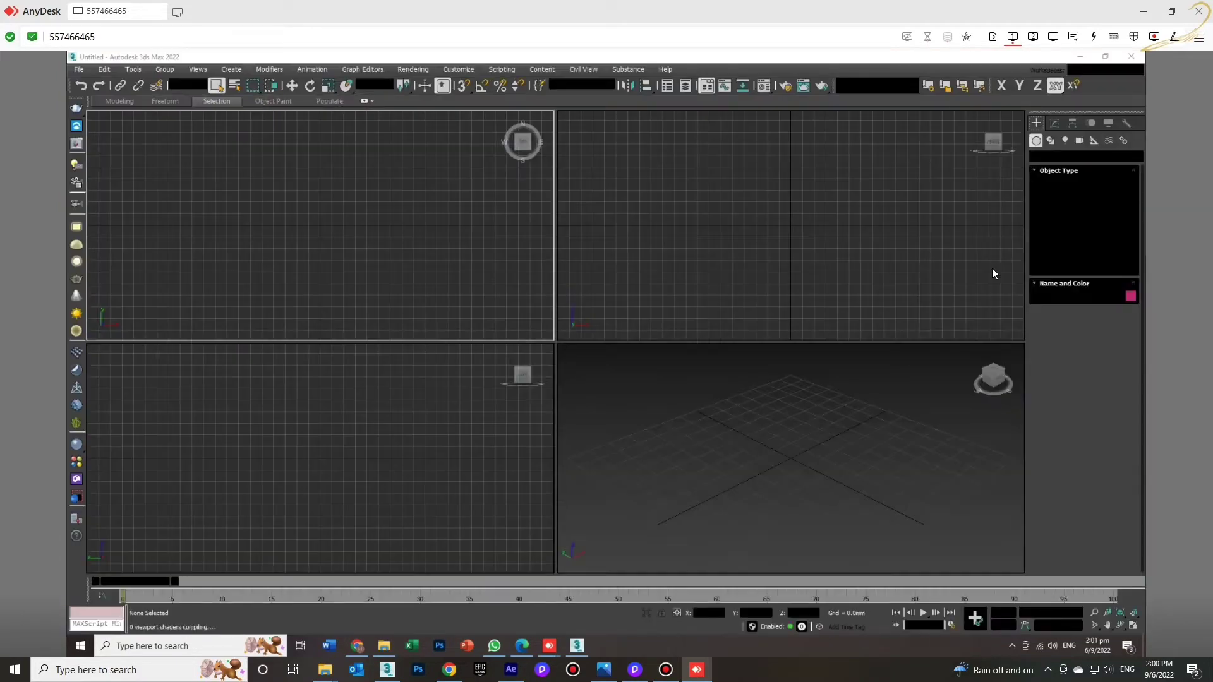
pyautogui.click(461, 274)
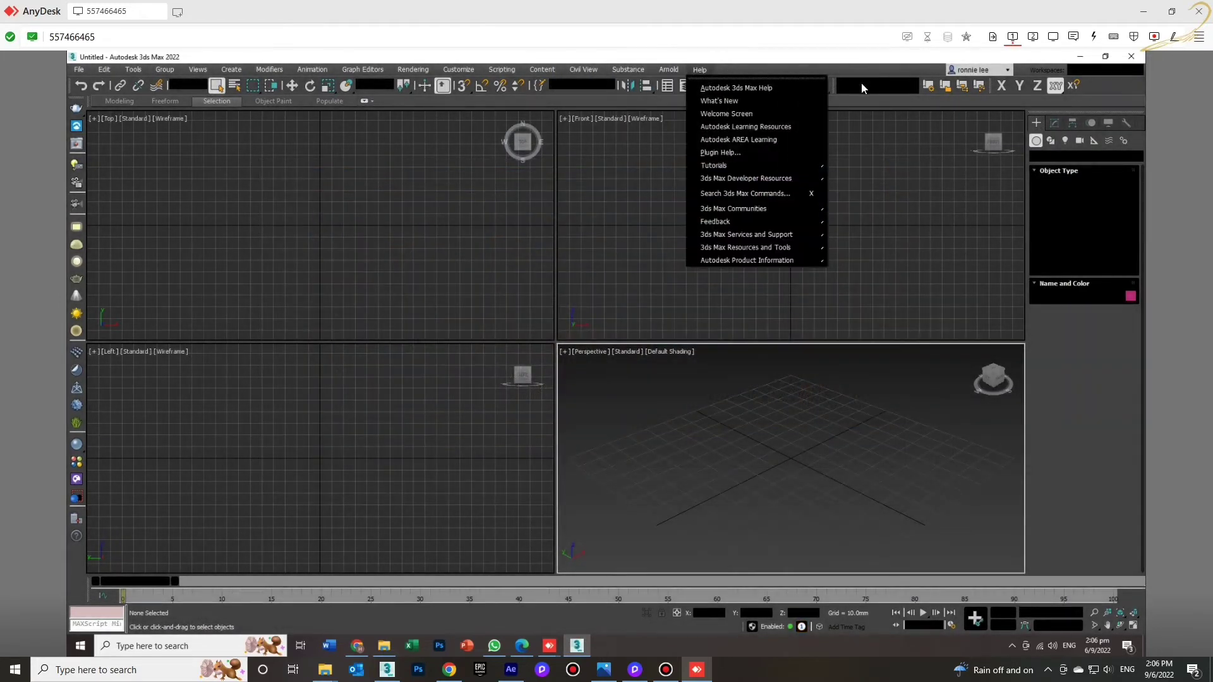
pyautogui.click(908, 86)
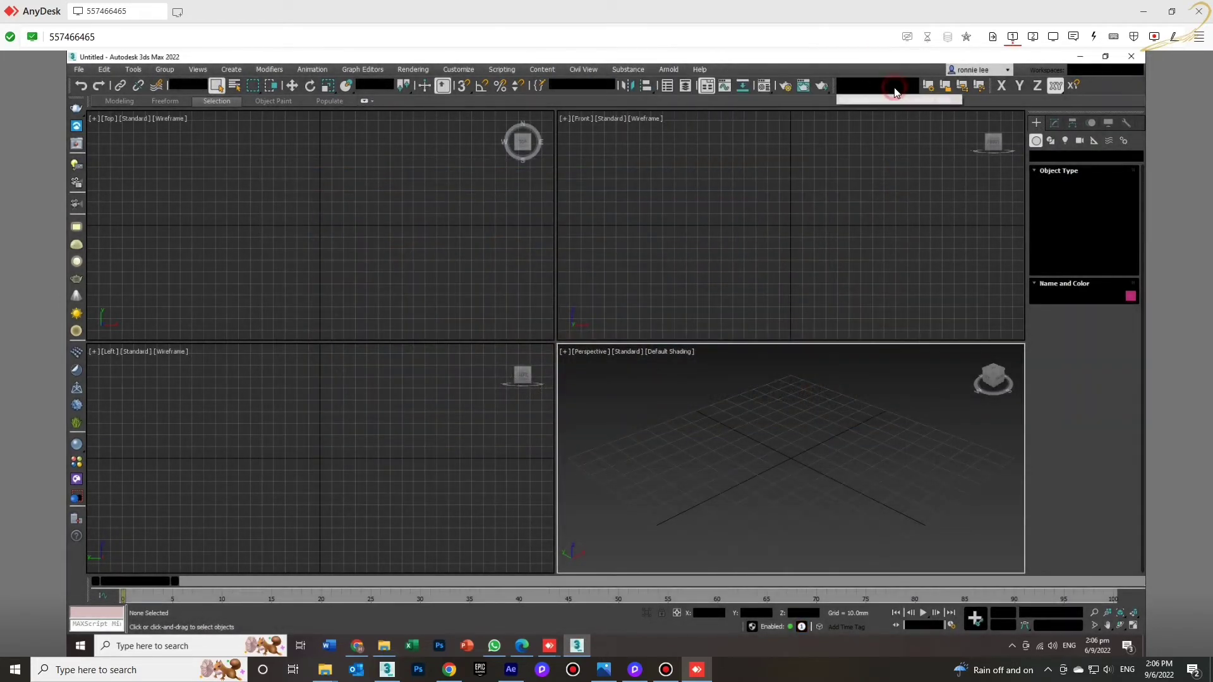
pyautogui.click(1049, 69)
pyautogui.click(1078, 70)
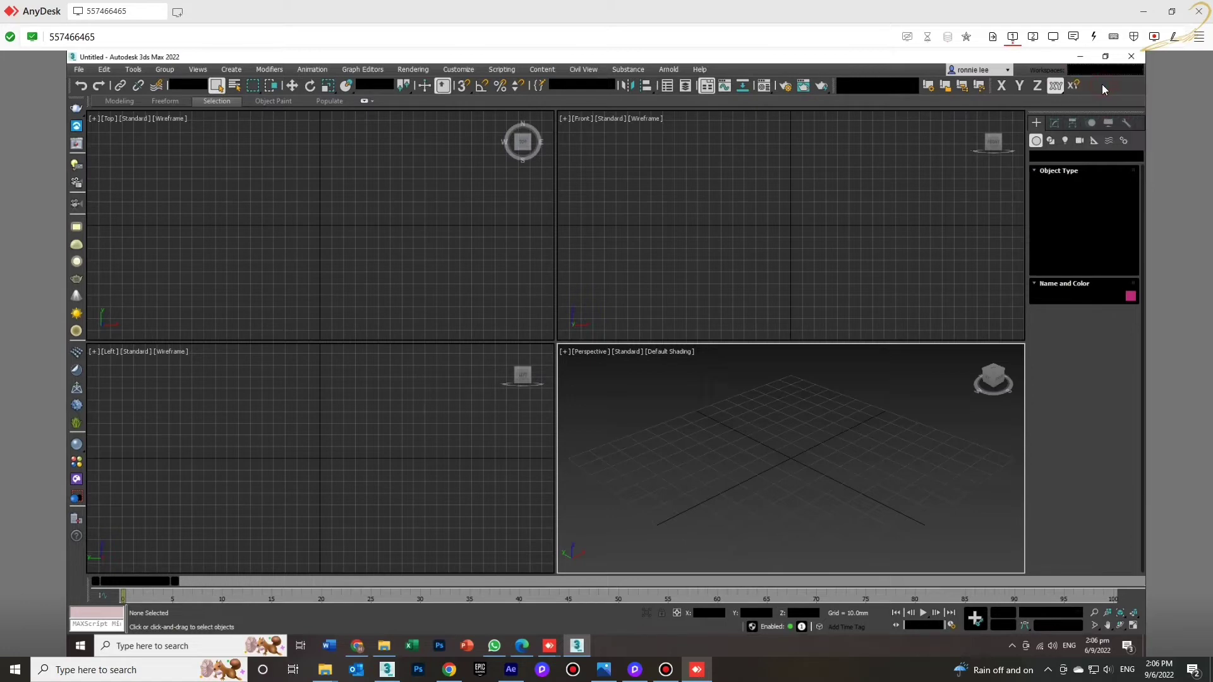
pyautogui.click(1088, 70)
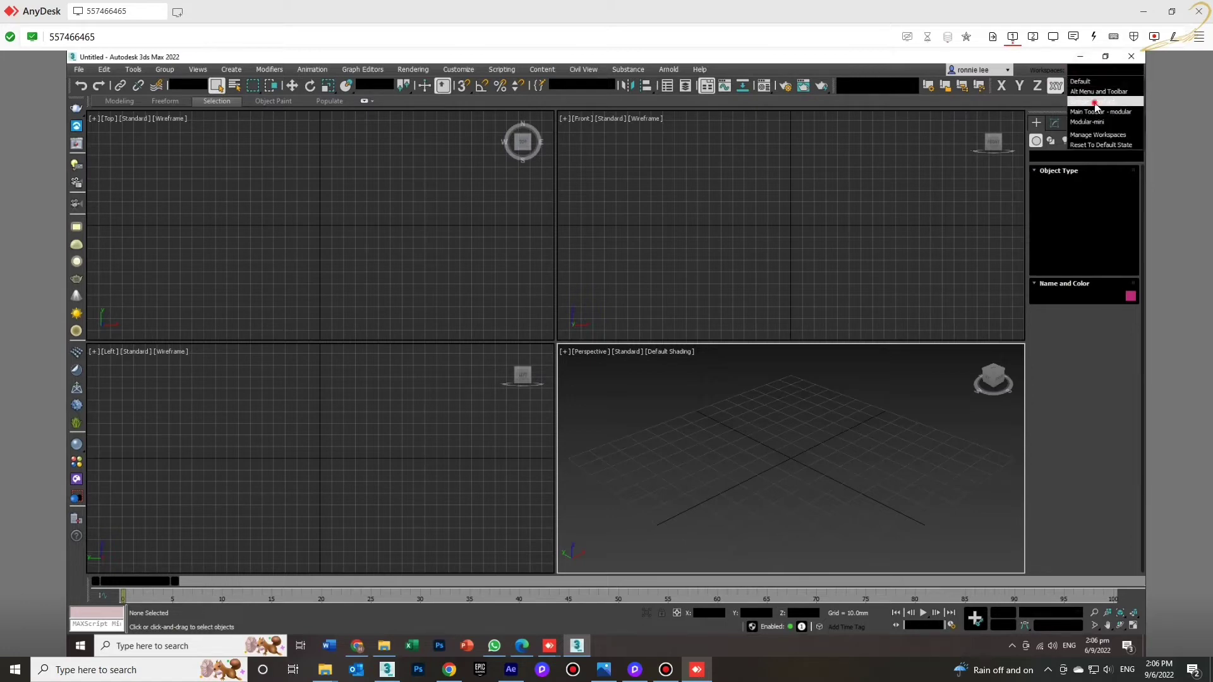
pyautogui.click(1100, 75)
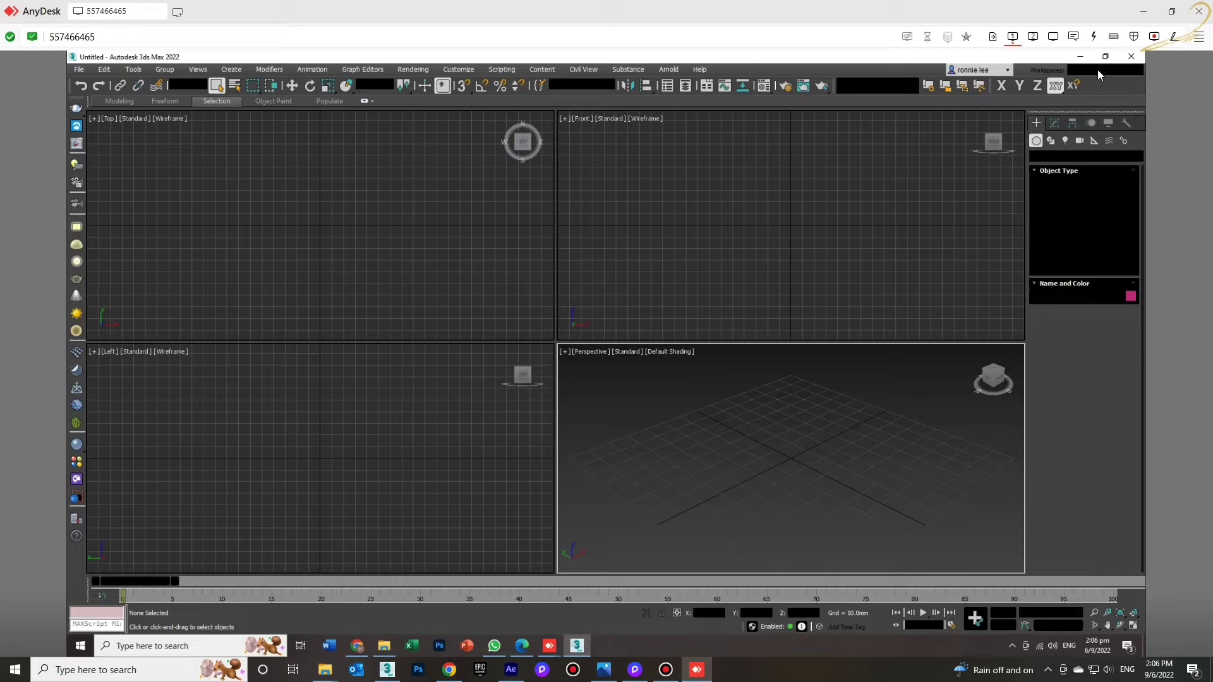
pyautogui.click(1097, 69)
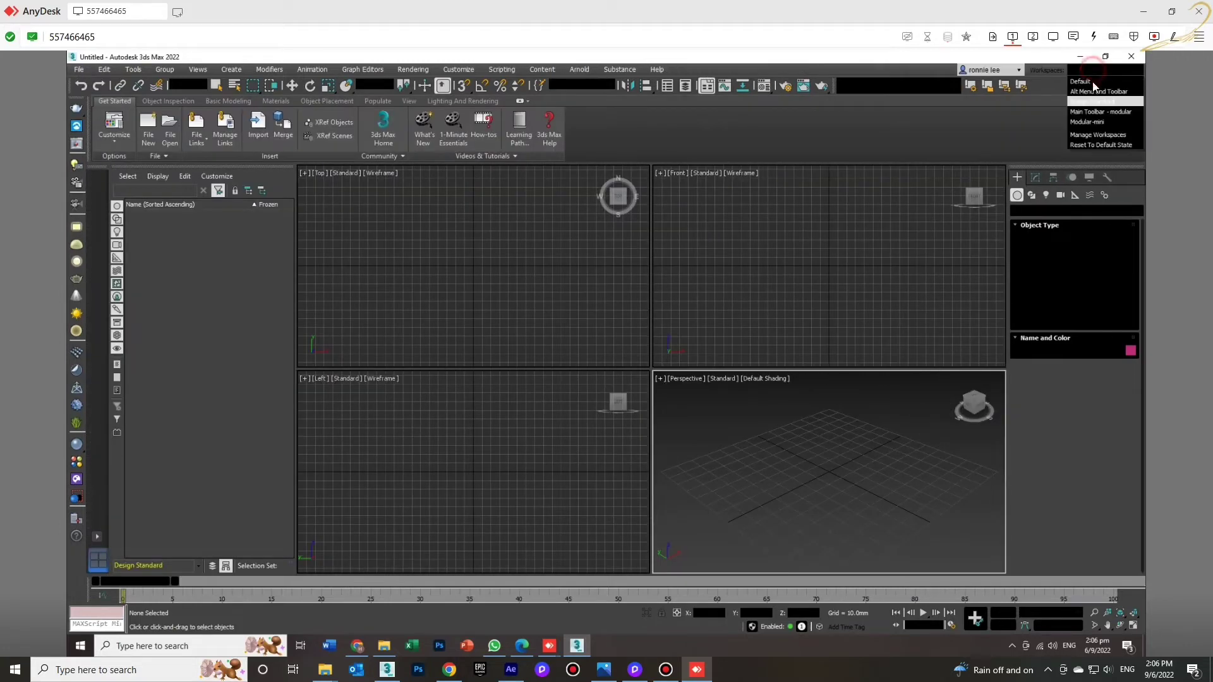
pyautogui.click(1092, 83)
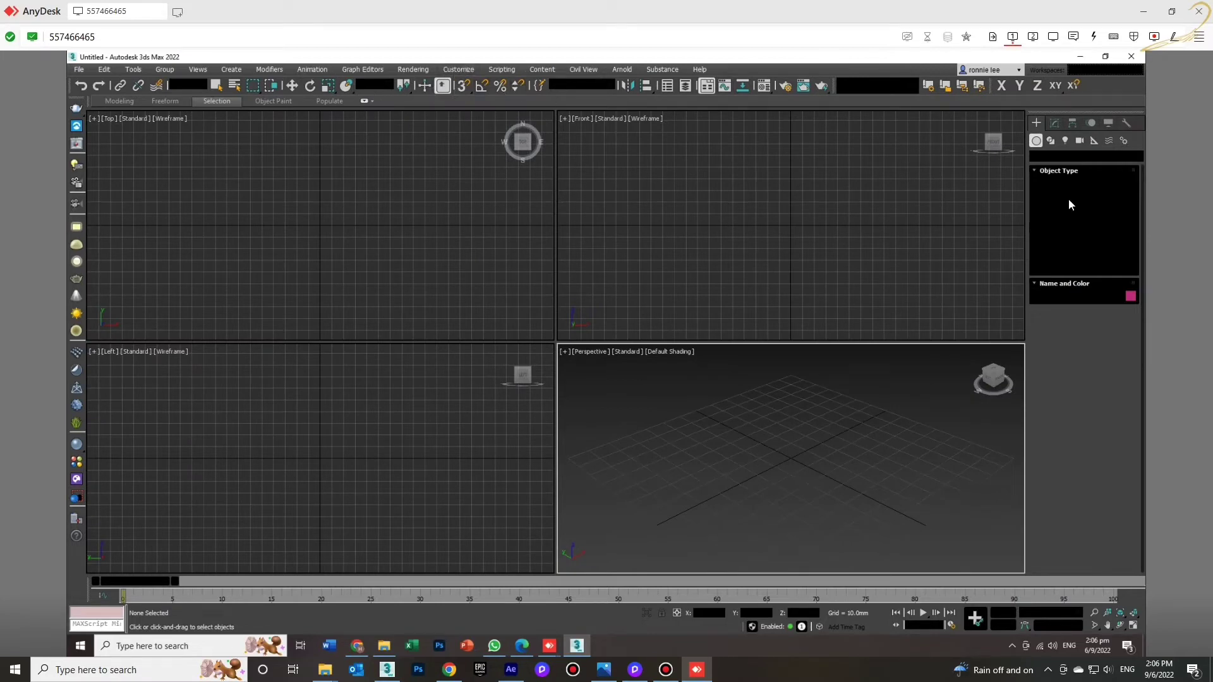
# Look through the Scripting and Arnold menus
pyautogui.click(500, 71)
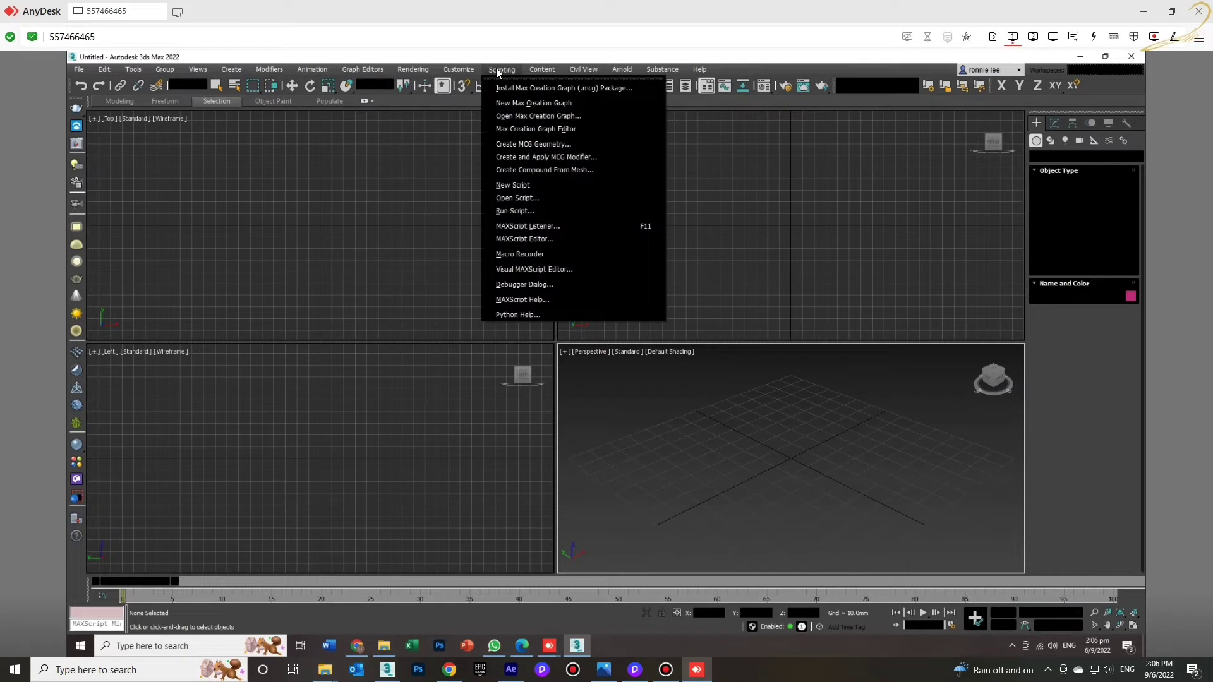
pyautogui.moveTo(474, 66)
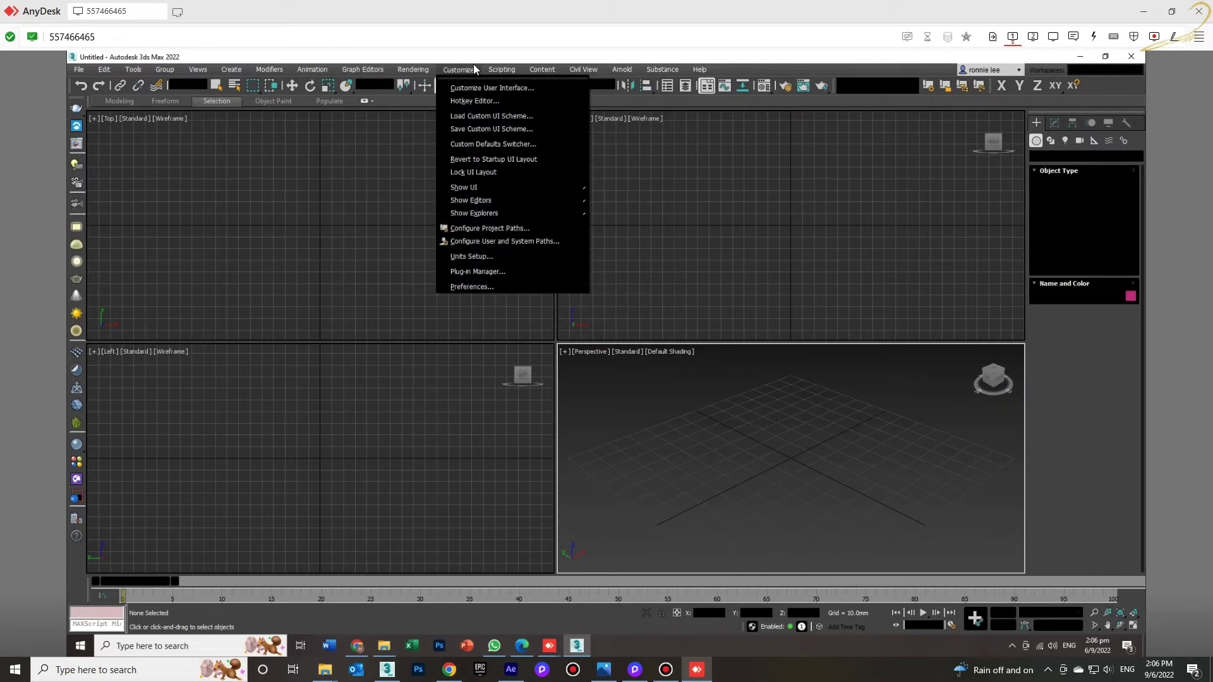
pyautogui.click(623, 65)
# Load the dark .ui file via Load Custom UI Scheme, accept the notice, and close 3ds Max
pyautogui.moveTo(433, 74)
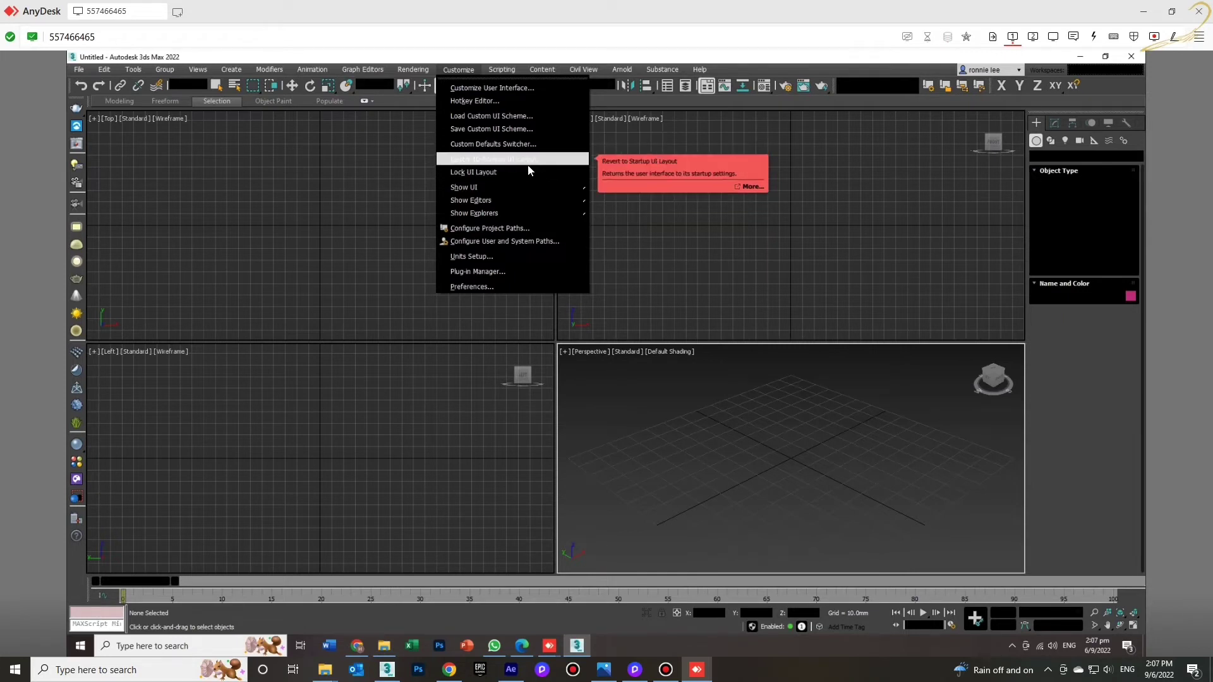
pyautogui.click(511, 120)
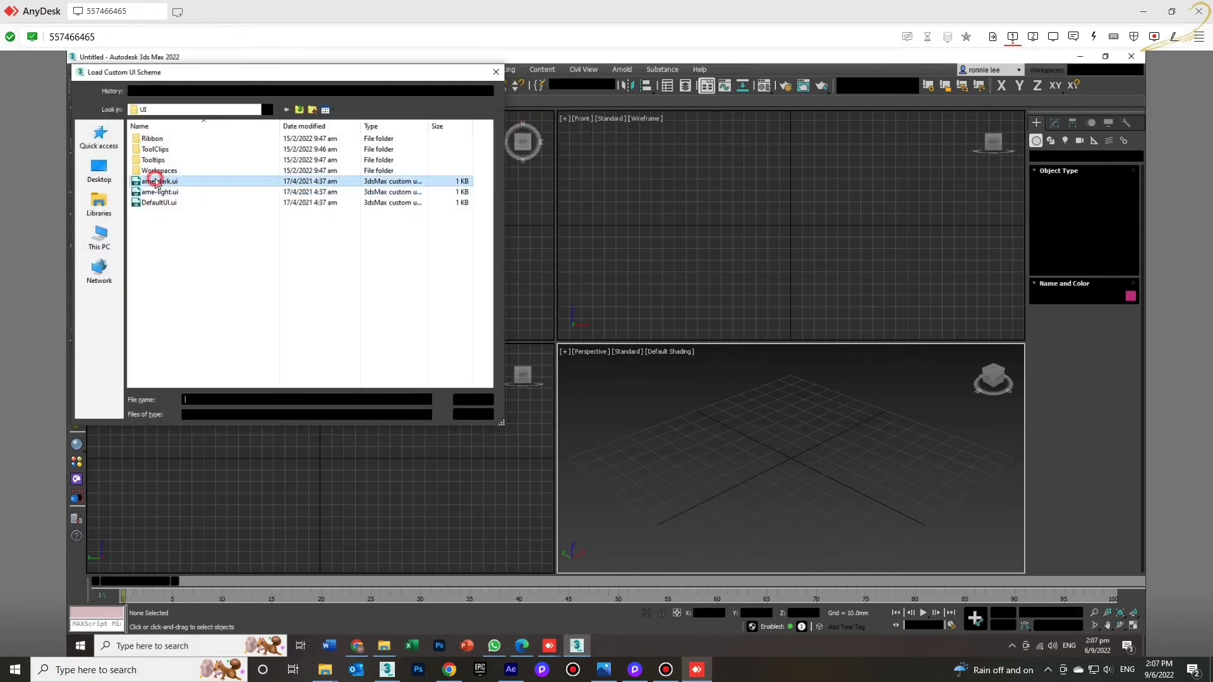
pyautogui.doubleClick(169, 185)
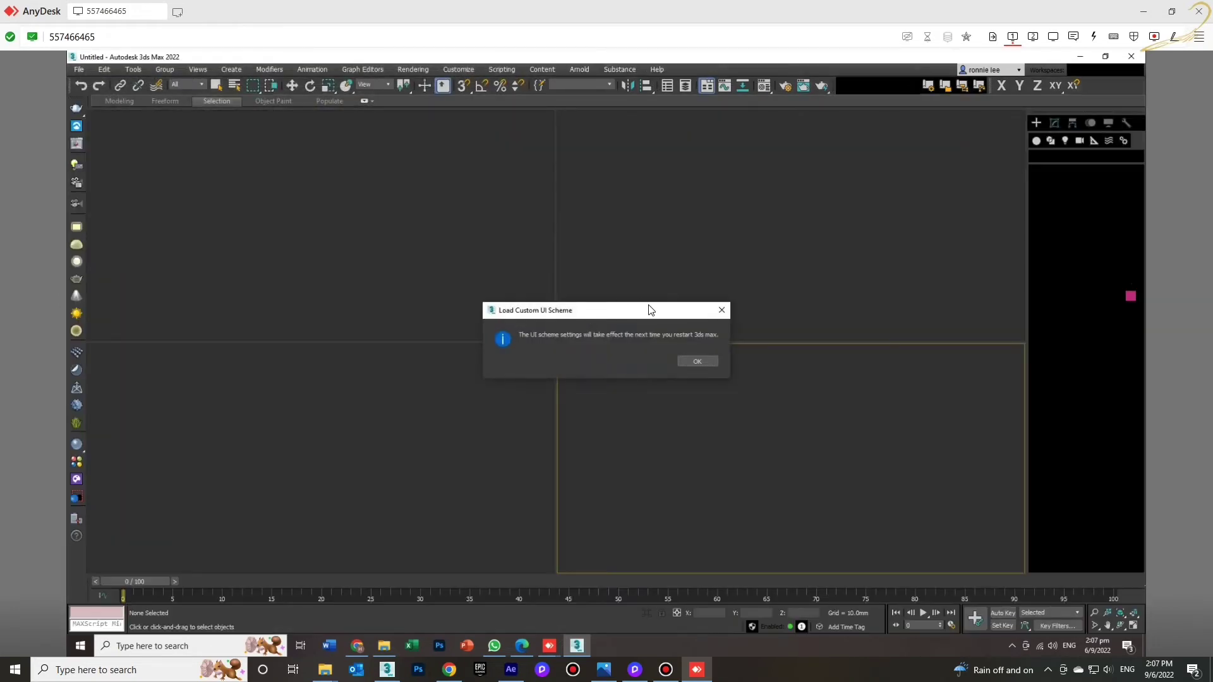
pyautogui.click(695, 362)
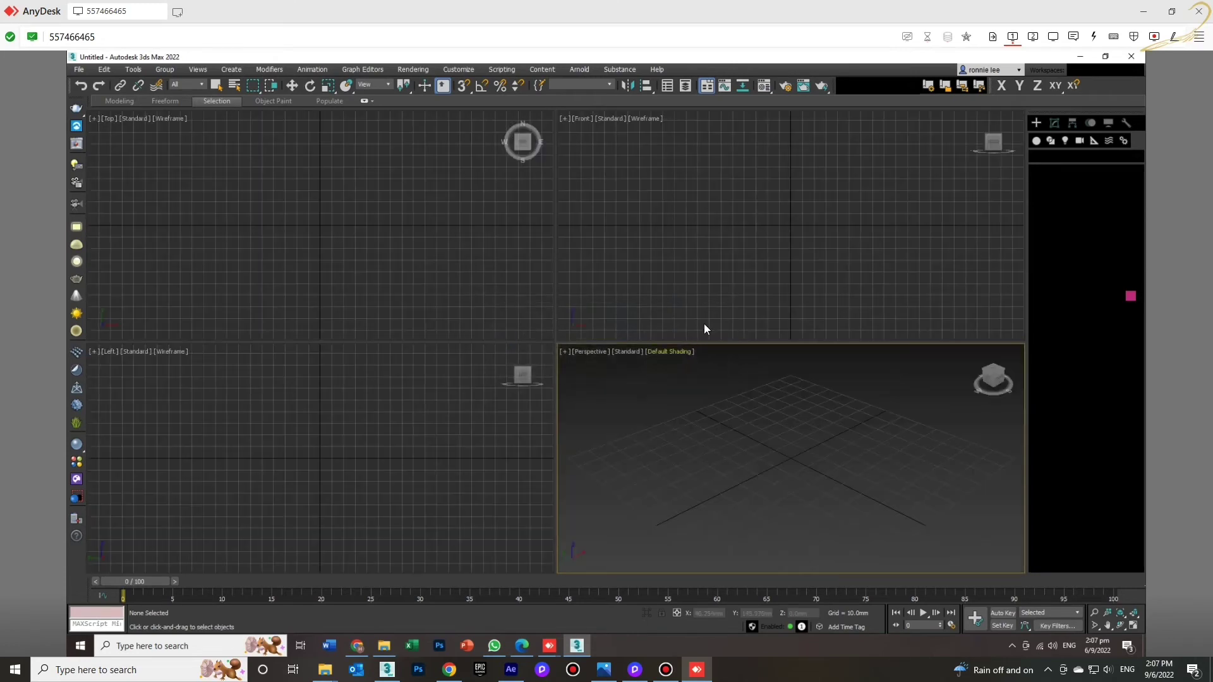
pyautogui.click(1130, 59)
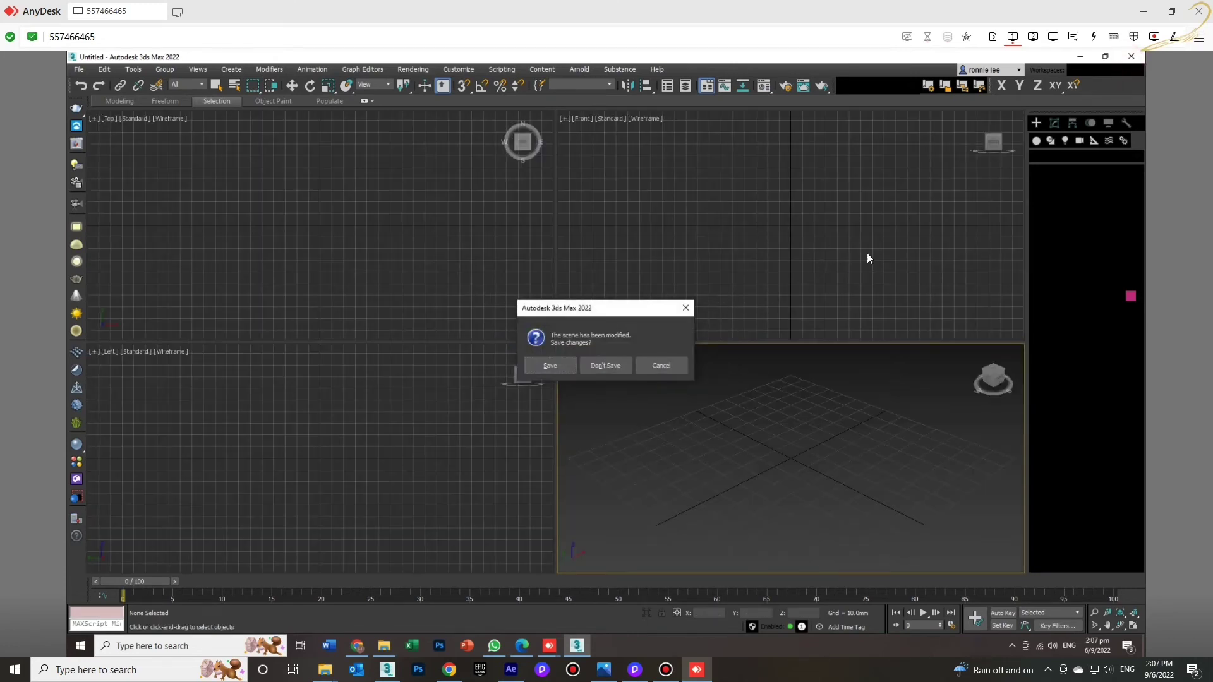
# Close without saving the scene and relaunch 3ds Max 2022 from the desktop icon
pyautogui.click(620, 365)
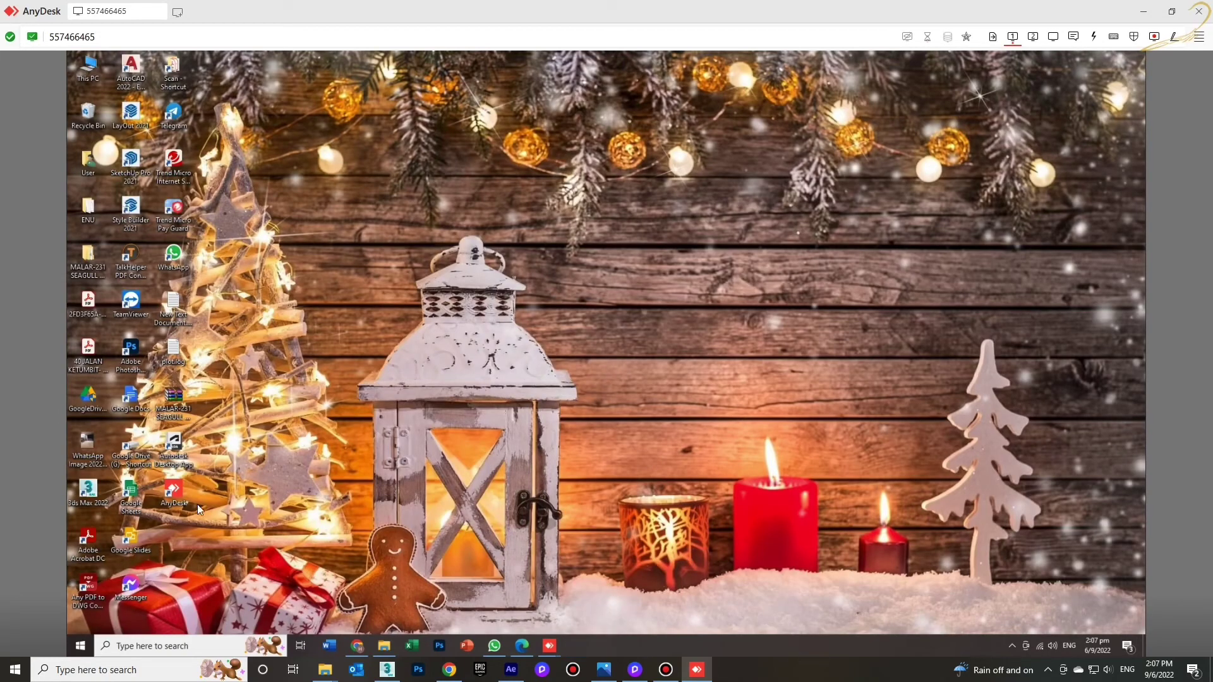
pyautogui.doubleClick(87, 491)
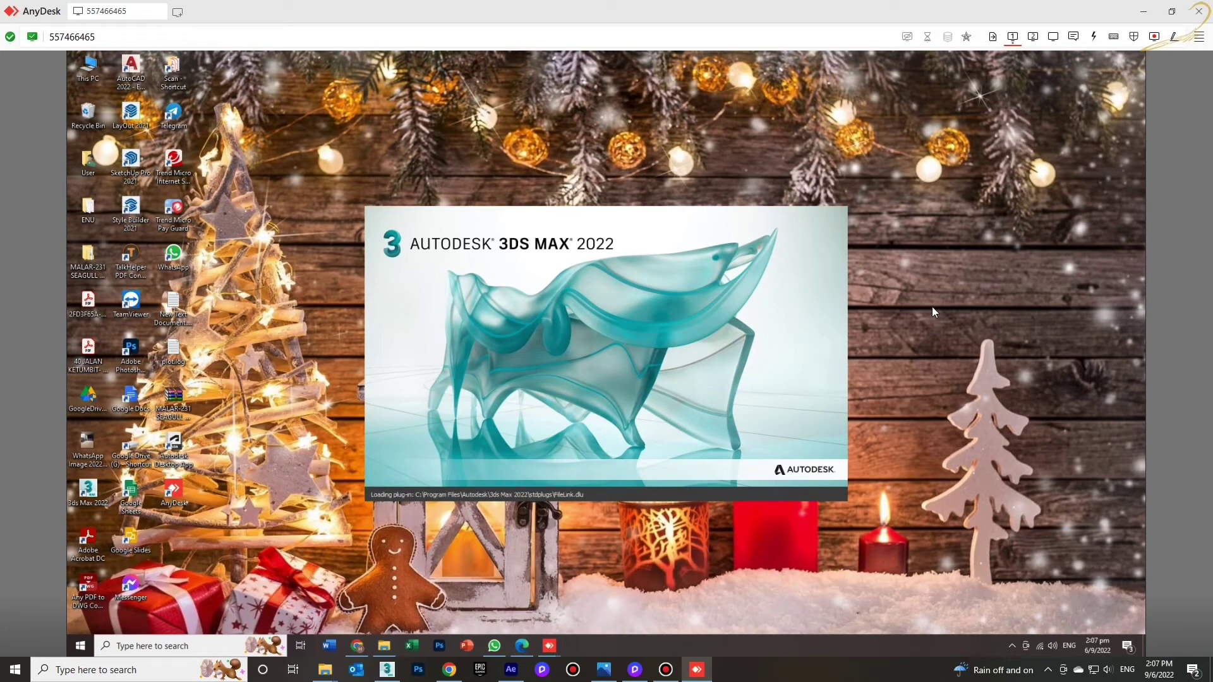
pyautogui.rightClick(947, 258)
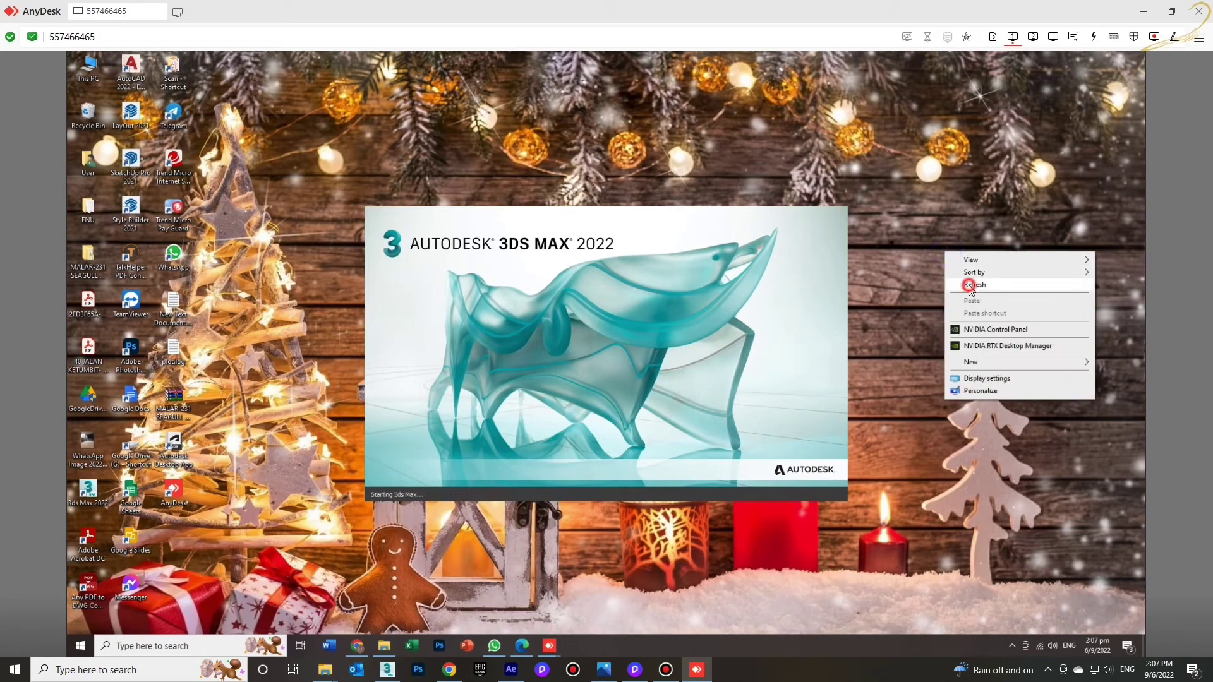
pyautogui.click(965, 283)
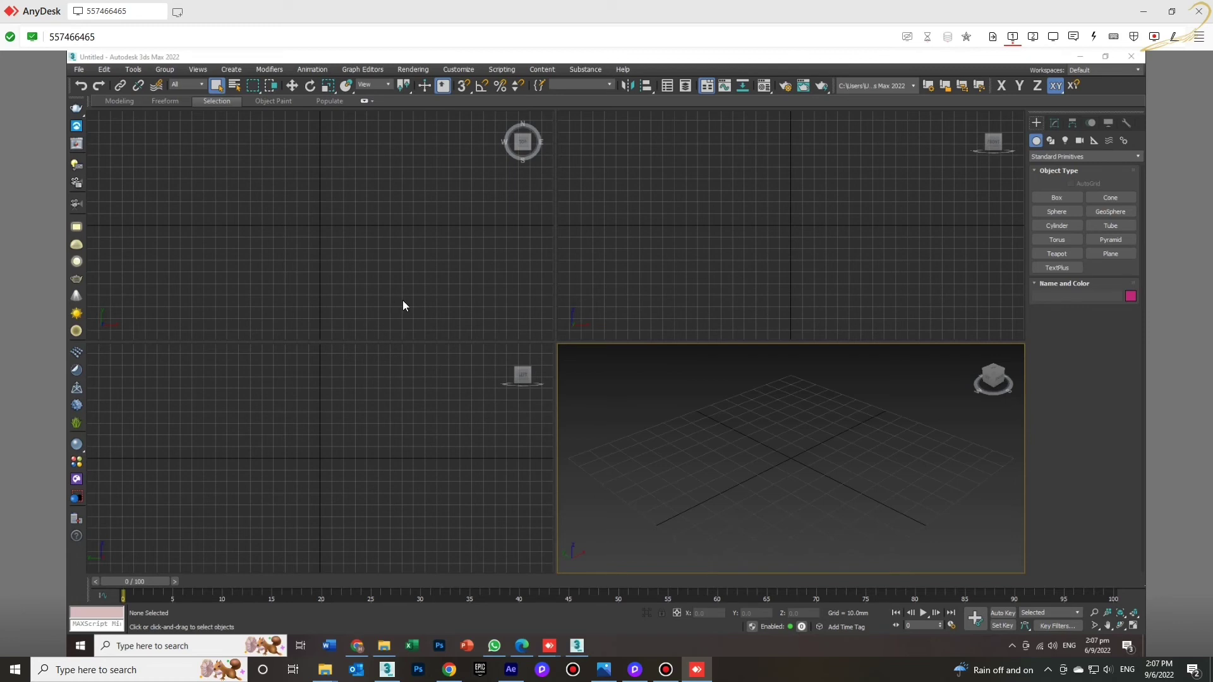
# Dismiss the startup dialog and message
pyautogui.click(478, 304)
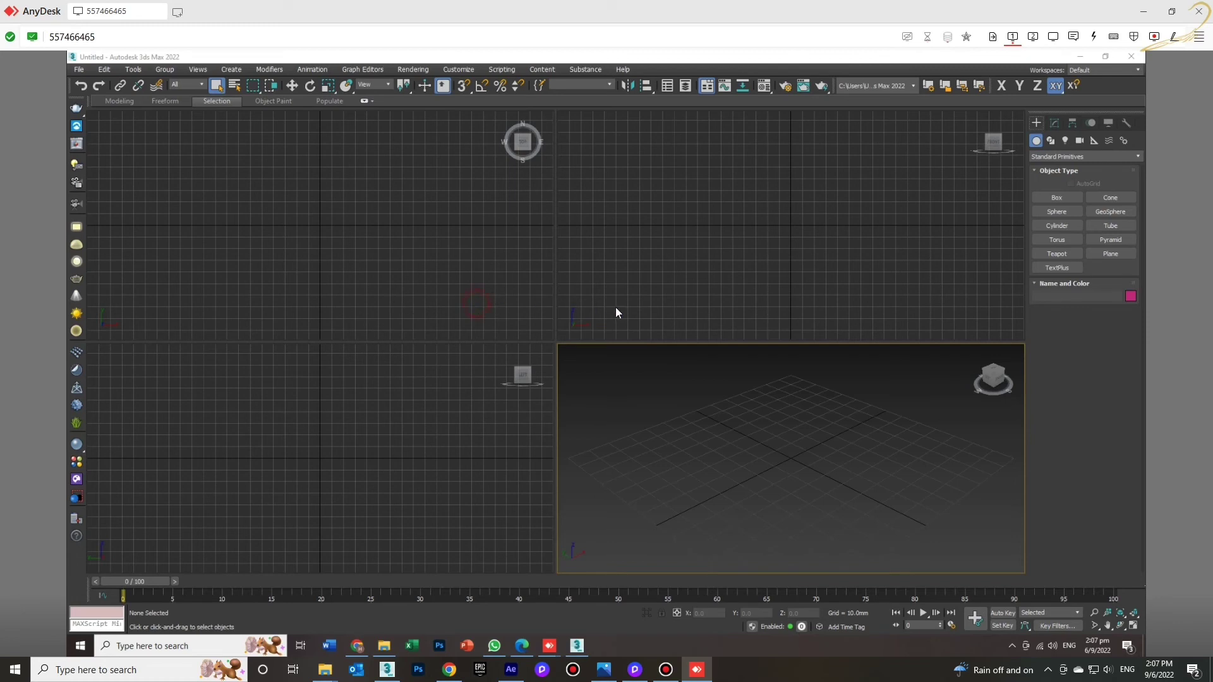
pyautogui.click(699, 400)
pyautogui.click(673, 301)
pyautogui.click(733, 407)
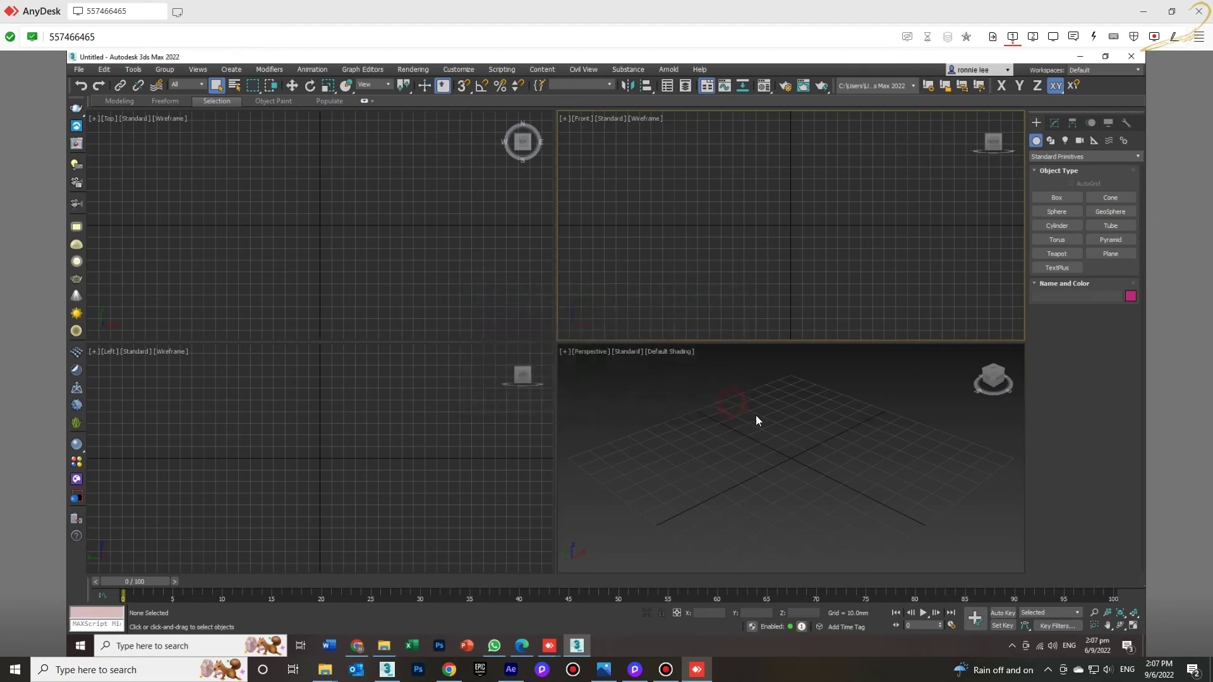
# Place a Text spline shape in the Perspective viewport and maximize it with Alt+W
pyautogui.click(1051, 140)
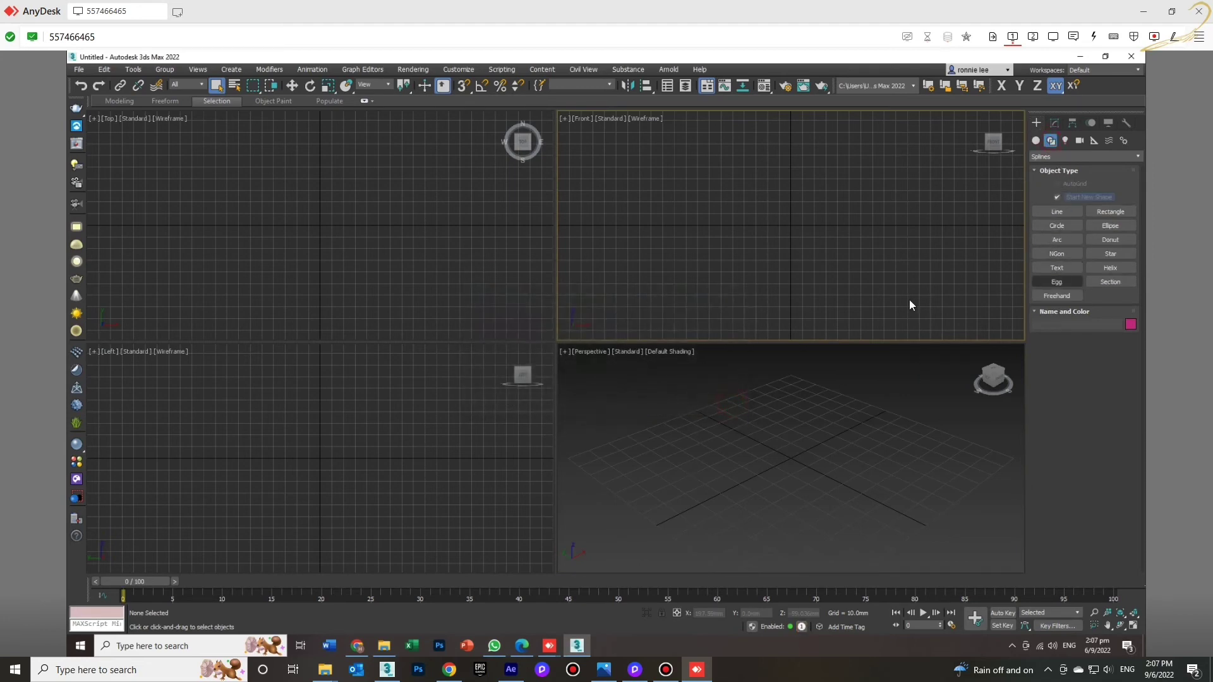
pyautogui.click(1062, 268)
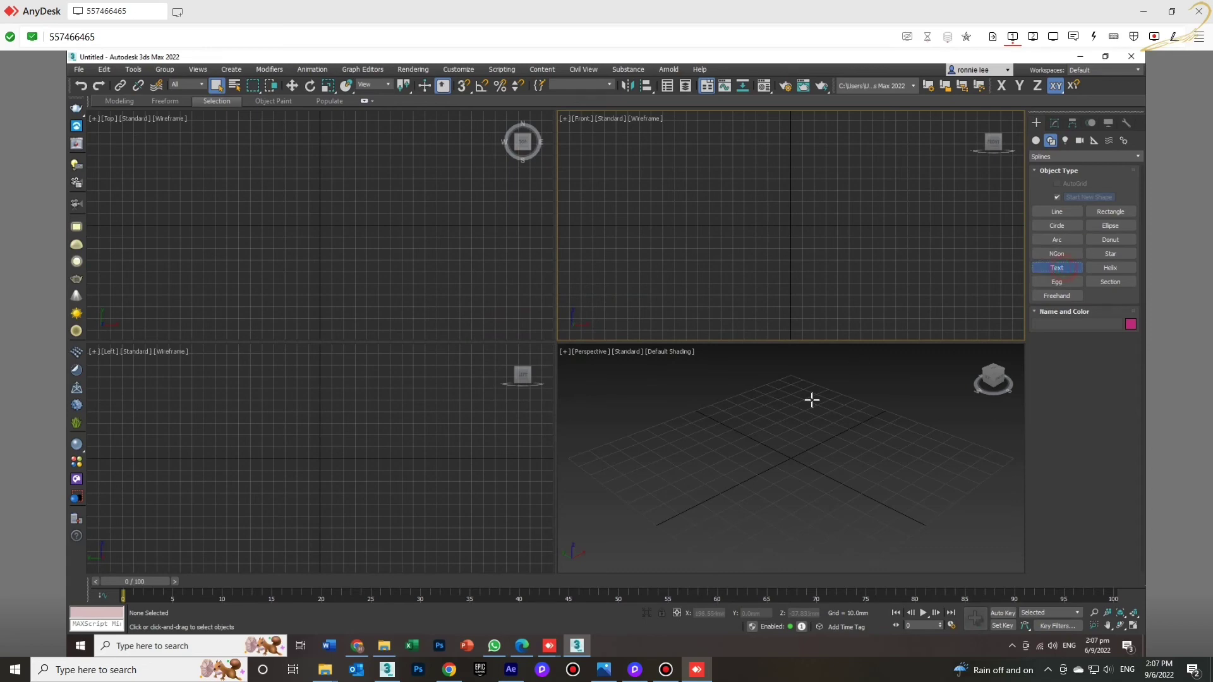
pyautogui.click(724, 469)
pyautogui.hotkey('alt', 'w')
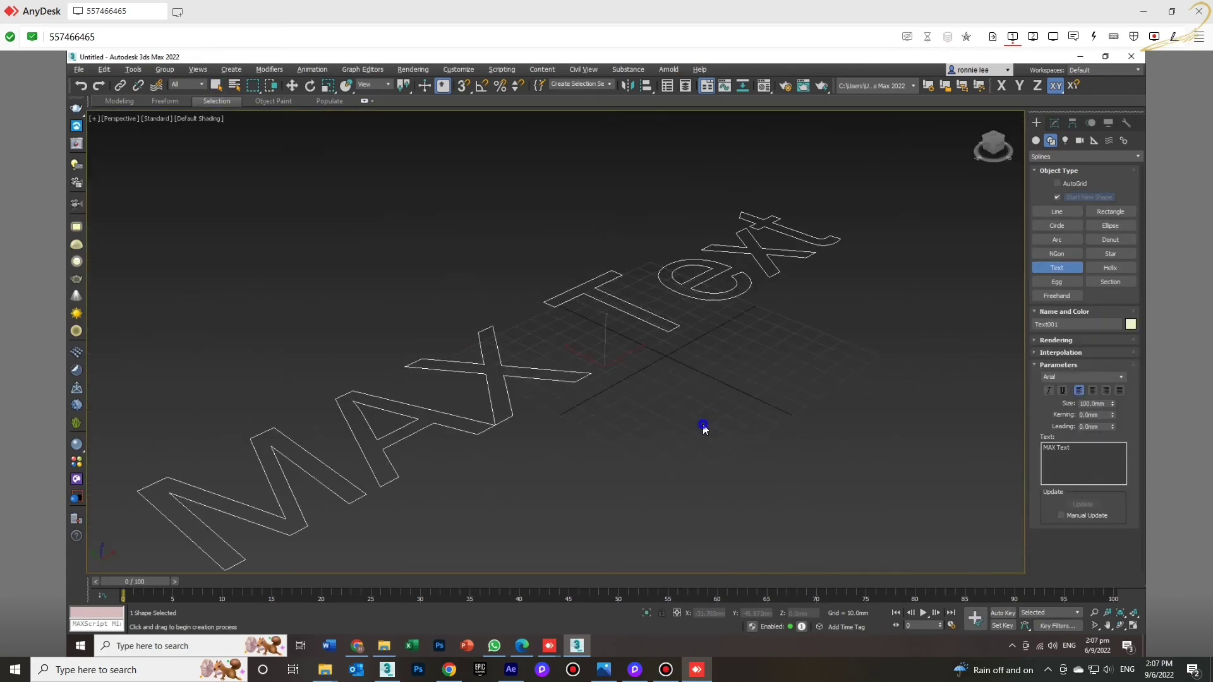
pyautogui.rightClick(704, 425)
# Replace the default 'MAX Text' with 'Done' in the Modify panel
pyautogui.click(1055, 122)
pyautogui.moveTo(1043, 381); pyautogui.dragTo(1074, 382)
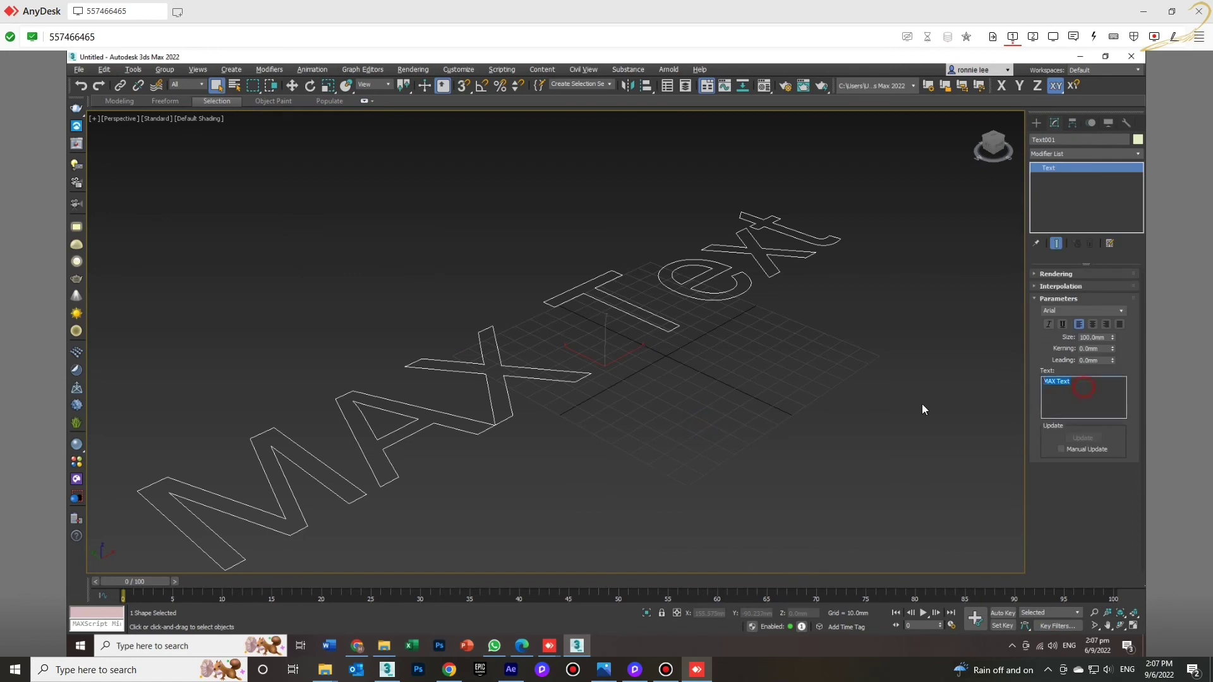
pyautogui.write('Don')
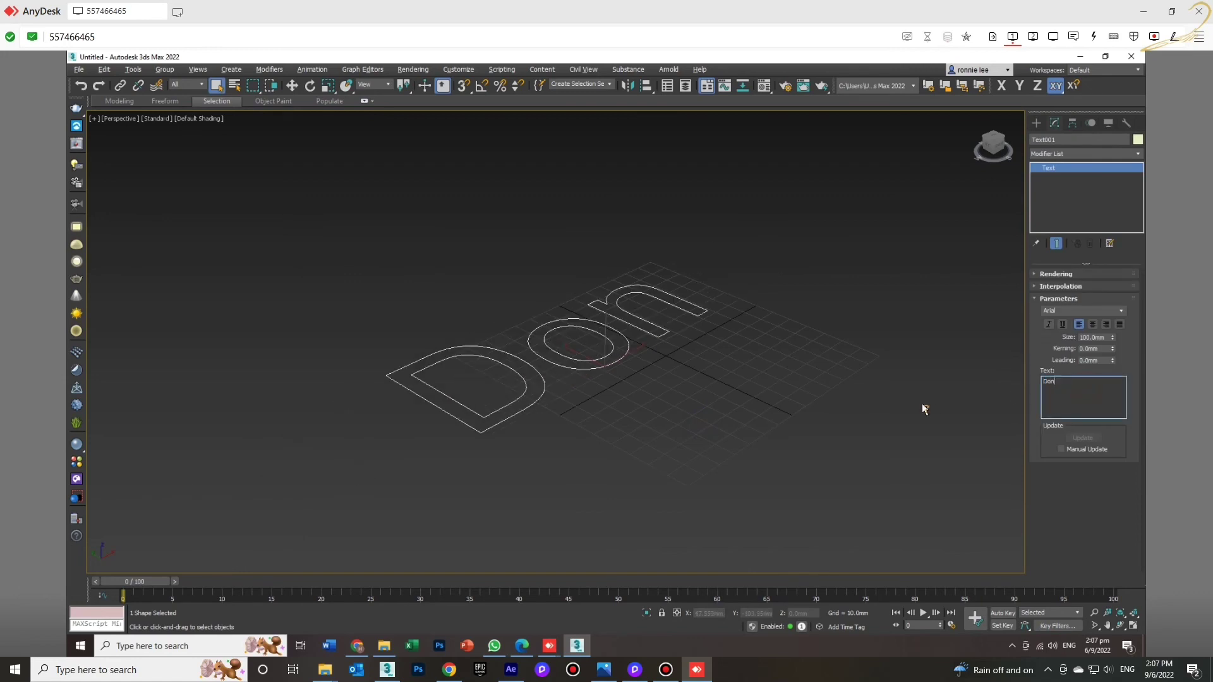
pyautogui.write('eg')
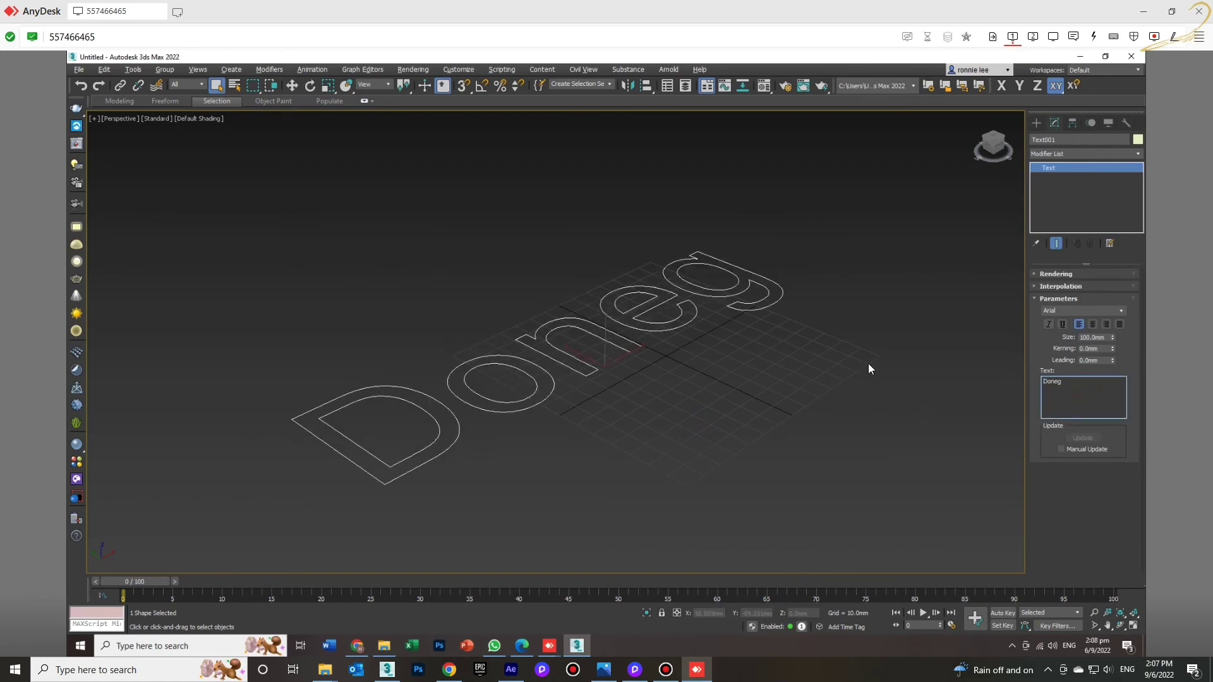
pyautogui.press('BackSpace')
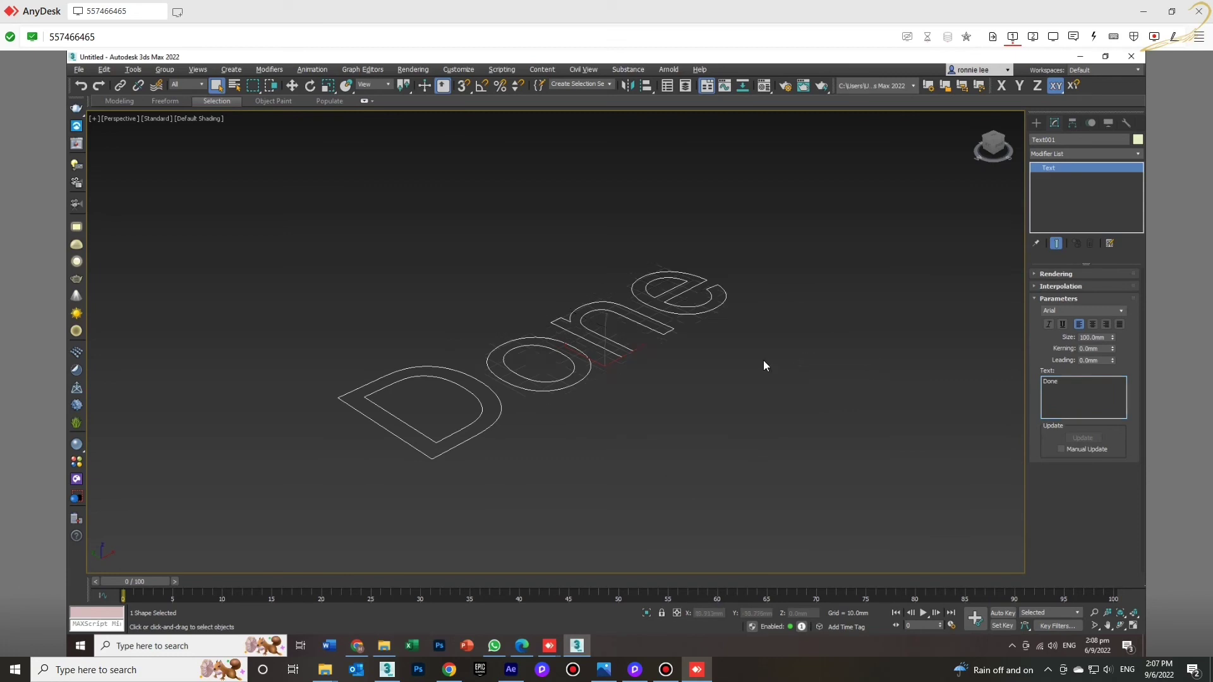
pyautogui.click(758, 360)
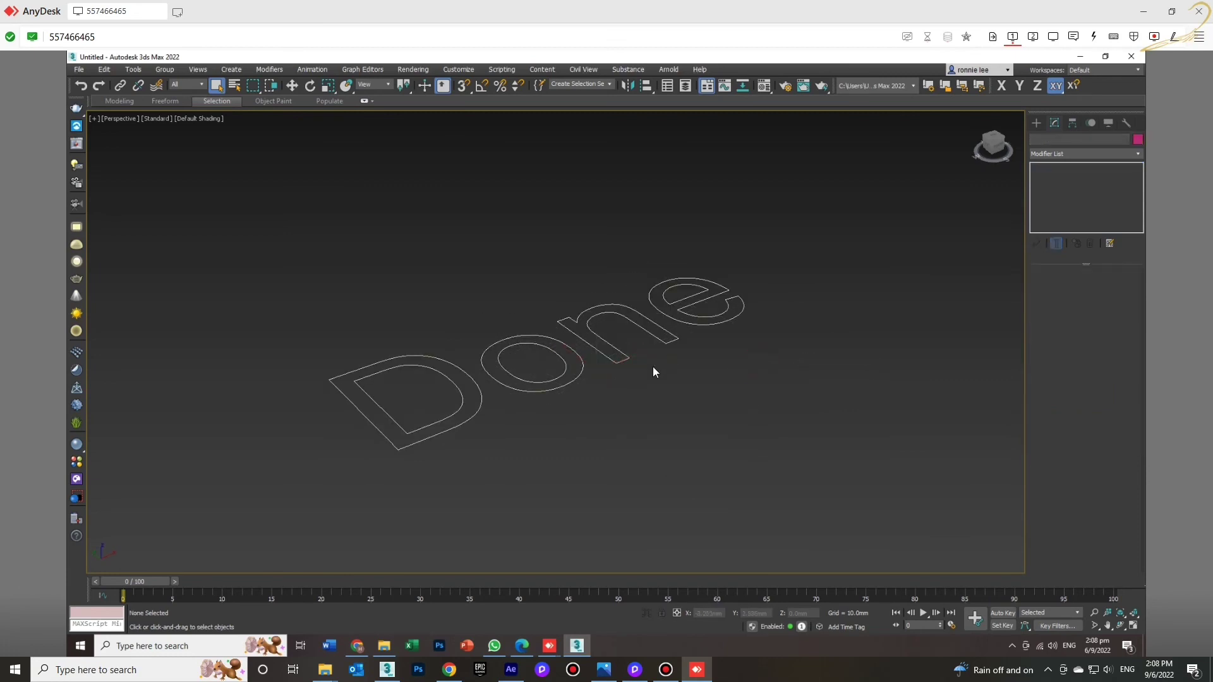